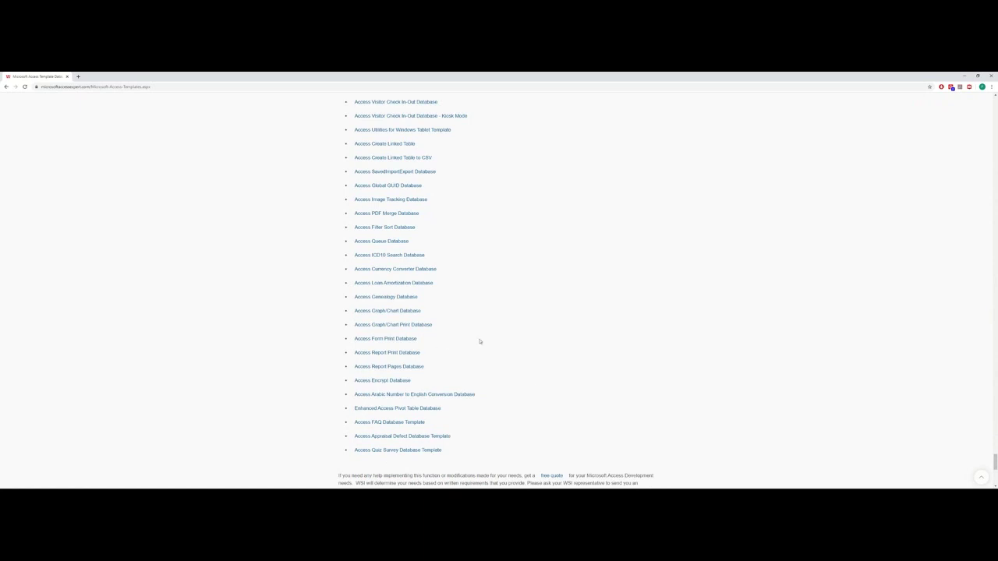
# - Download the Graph/Chart Print Database demo for Access 2010/2013/2016/2019/Office 365 and show the downloaded file in its folder
pyautogui.click(419, 326)
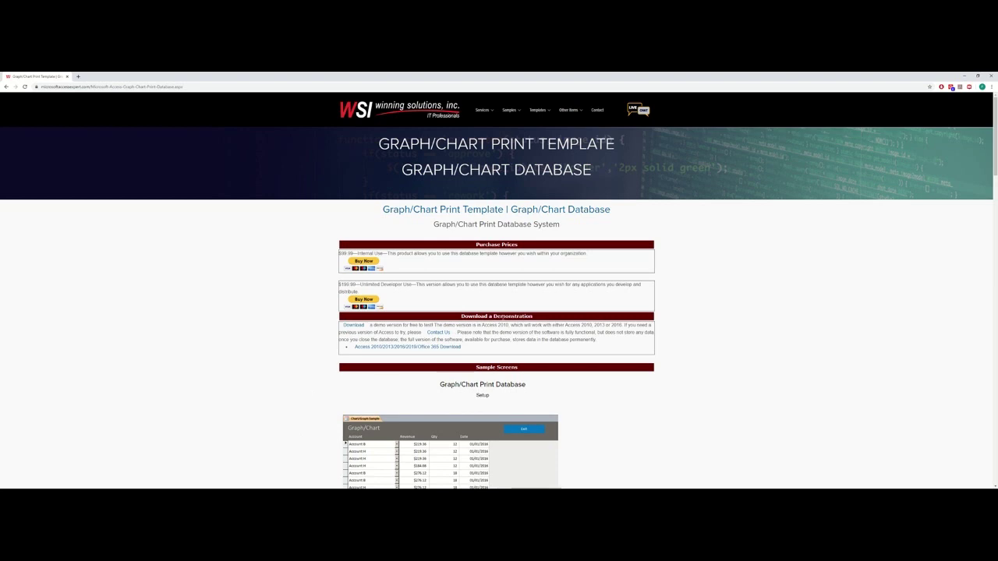
pyautogui.click(400, 347)
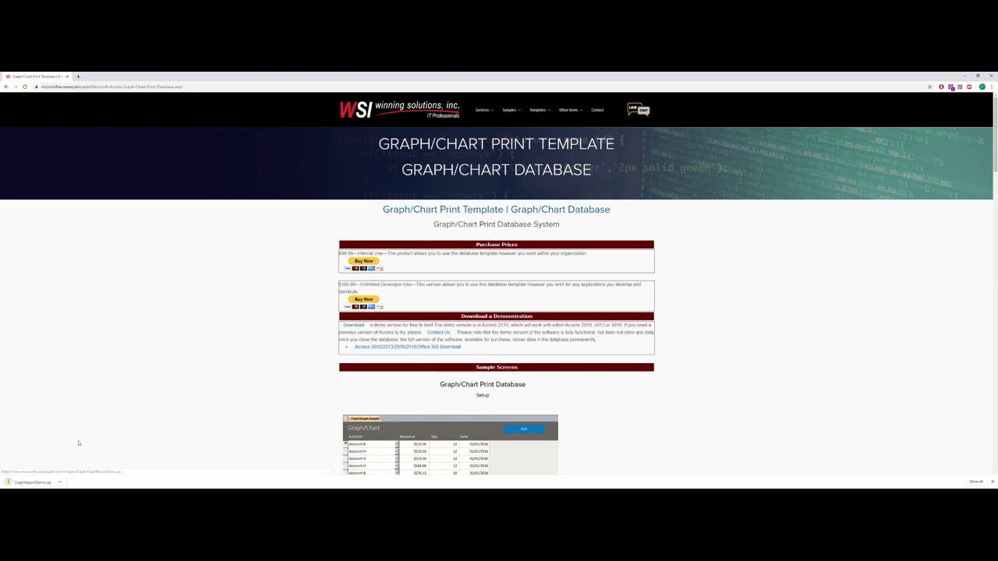
pyautogui.rightClick(23, 482)
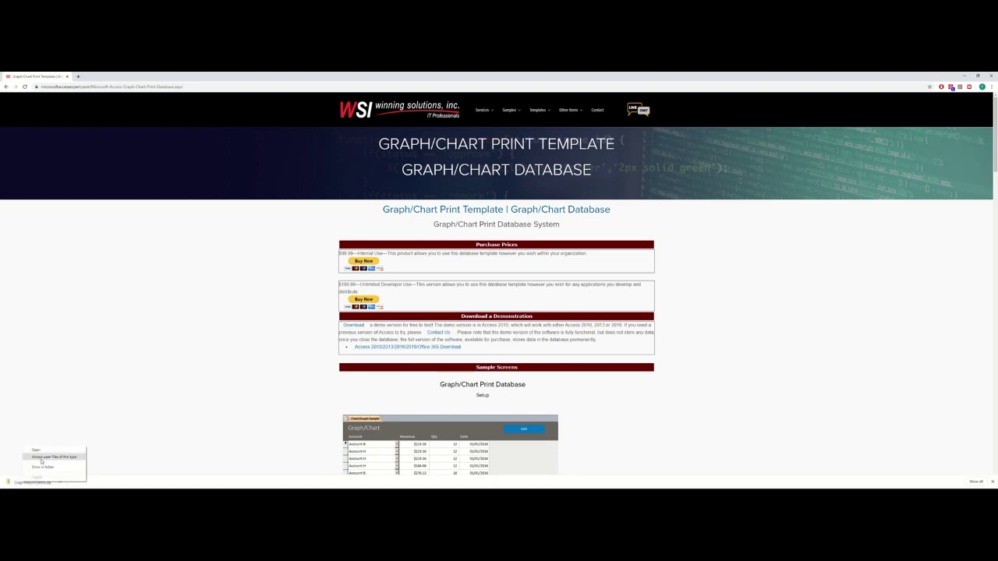
pyautogui.click(43, 467)
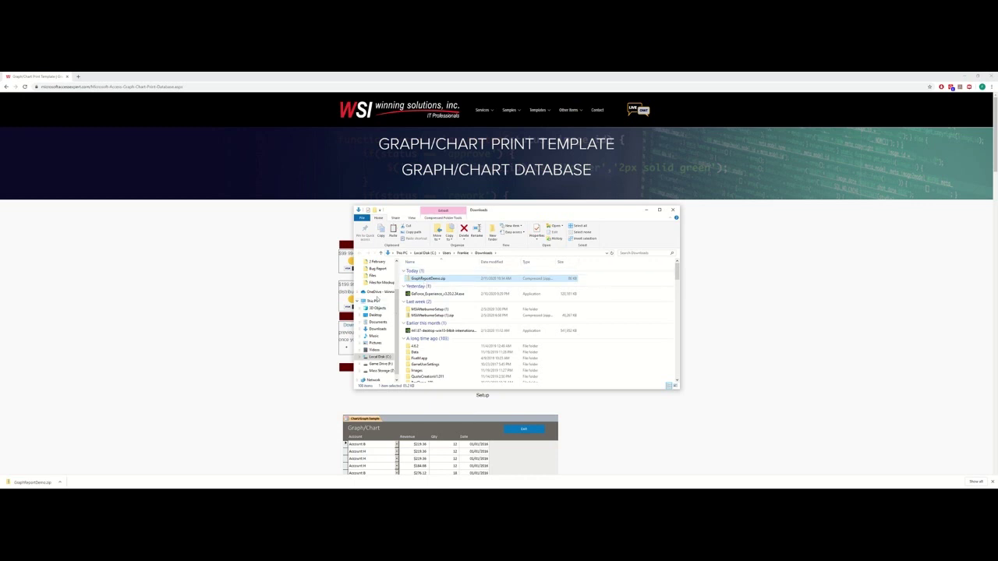
# - Place GraphReportDemo.zip in the Assigned Template Demos folder under WSI Video Files in the Winning Solutions OneDrive
pyautogui.click(379, 291)
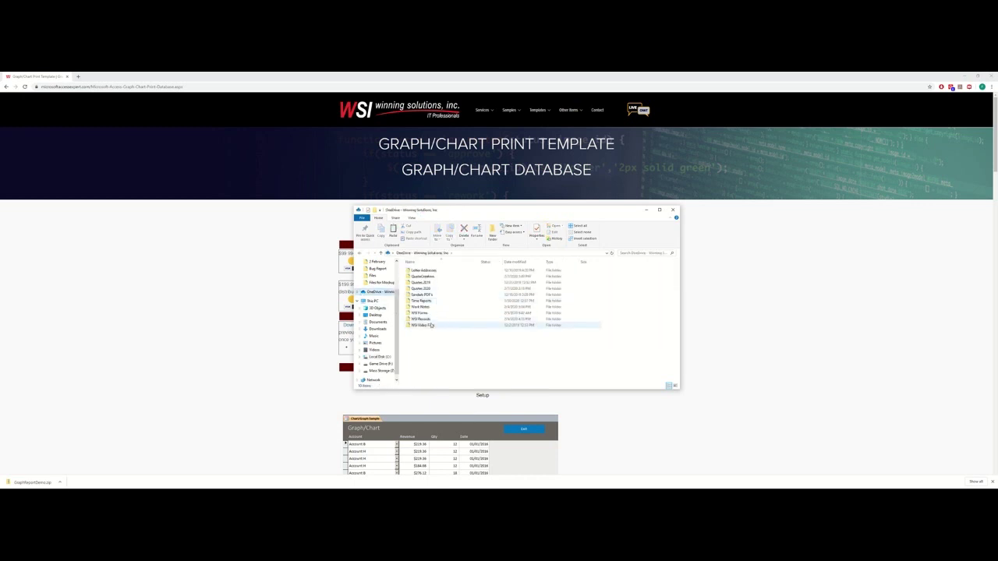
pyautogui.doubleClick(428, 326)
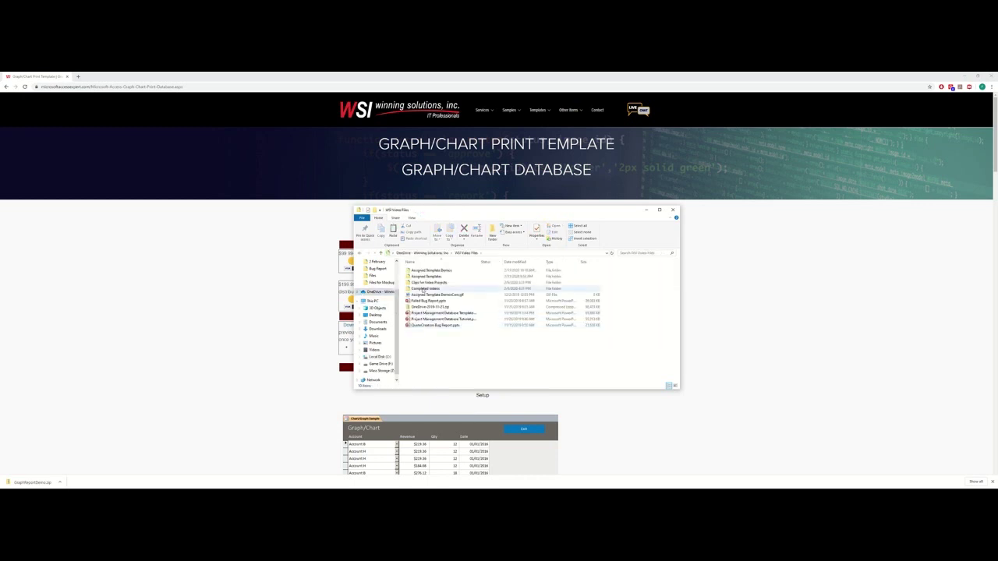
pyautogui.doubleClick(422, 277)
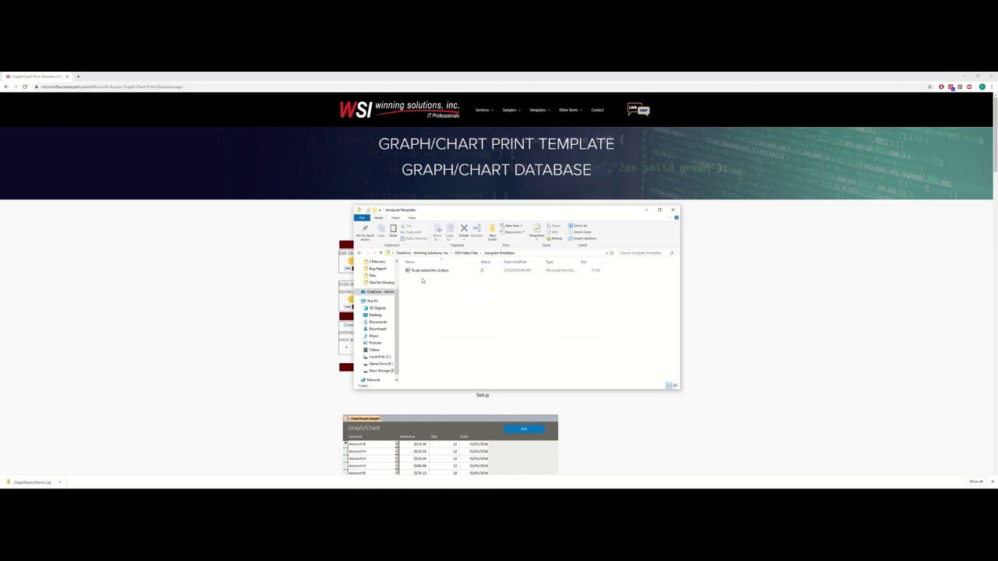
pyautogui.hotkey('alt', 'Left')
pyautogui.doubleClick(422, 271)
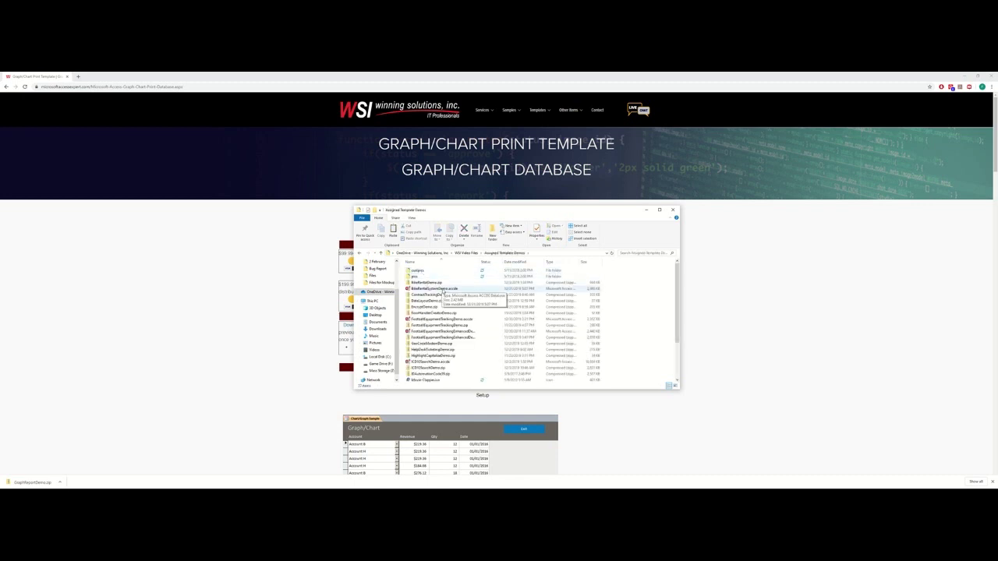
pyautogui.scroll(-3, 621, 341)
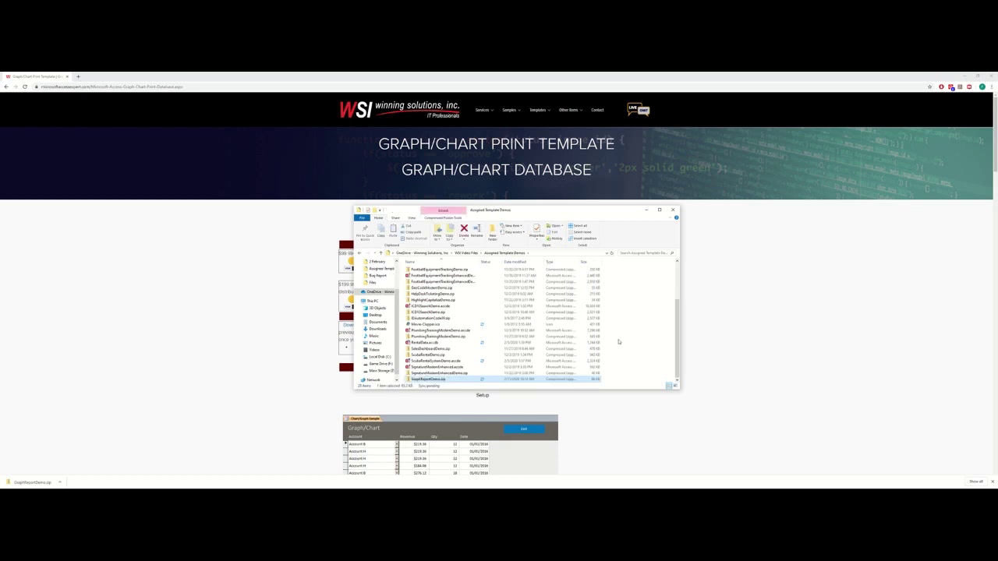
pyautogui.hotkey('ctrl', 'v')
# - Extract GraphReportDemo.zip into the current folder with 7-Zip
pyautogui.rightClick(426, 380)
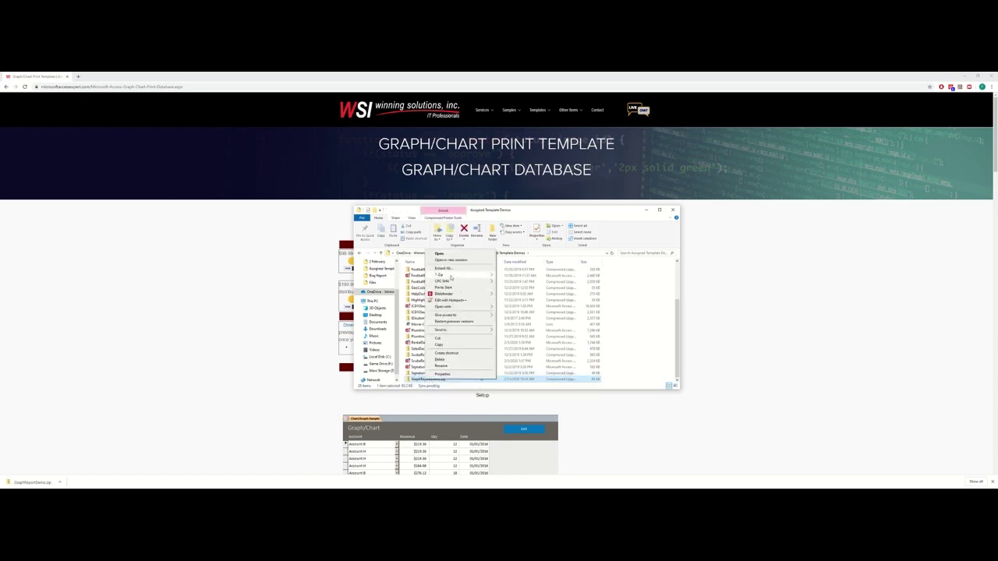
pyautogui.moveTo(450, 278)
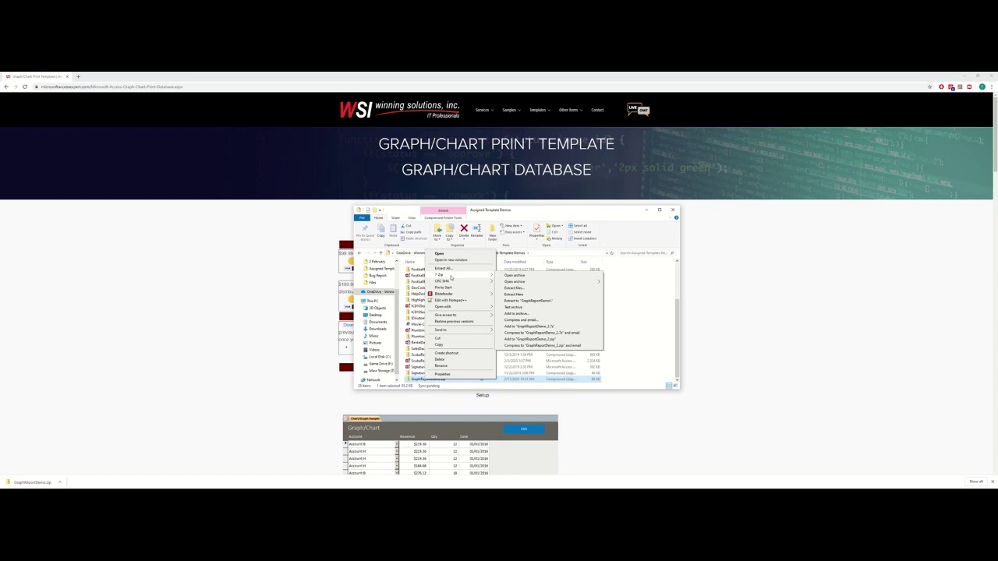
pyautogui.click(516, 294)
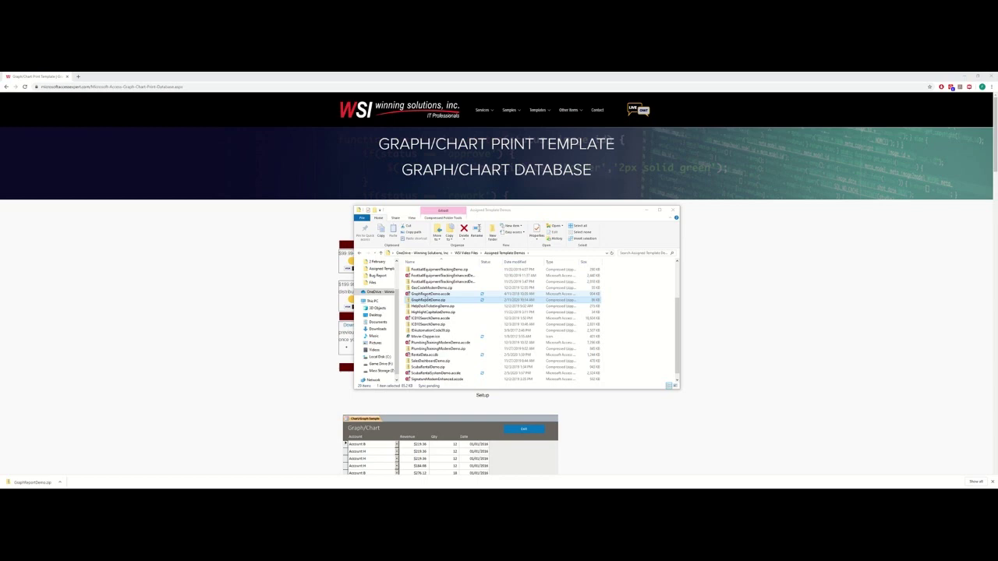
# - Open the extracted GraphReportDemo database in Access, accepting the security notice and dismissing the demo notice
pyautogui.doubleClick(520, 294)
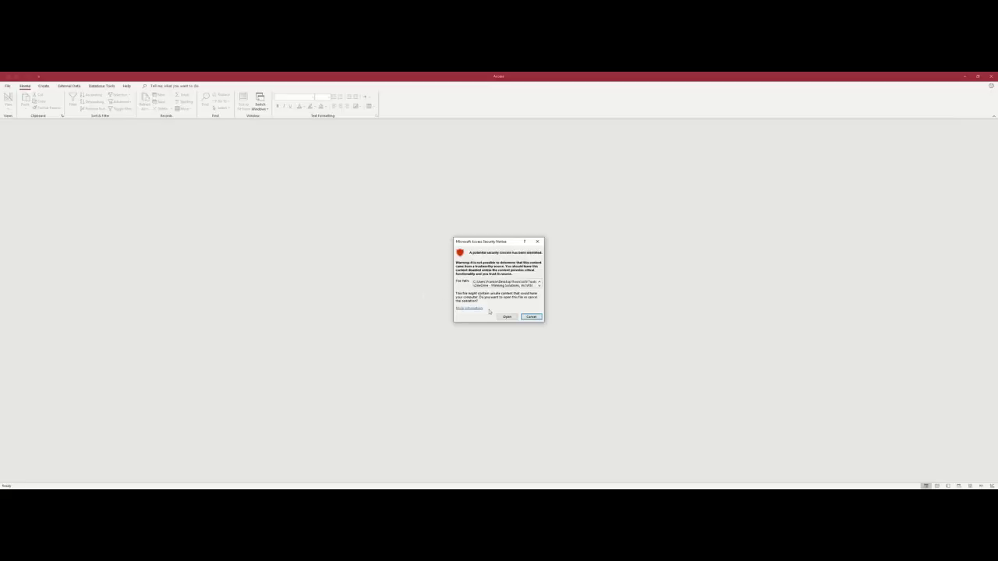
pyautogui.click(507, 317)
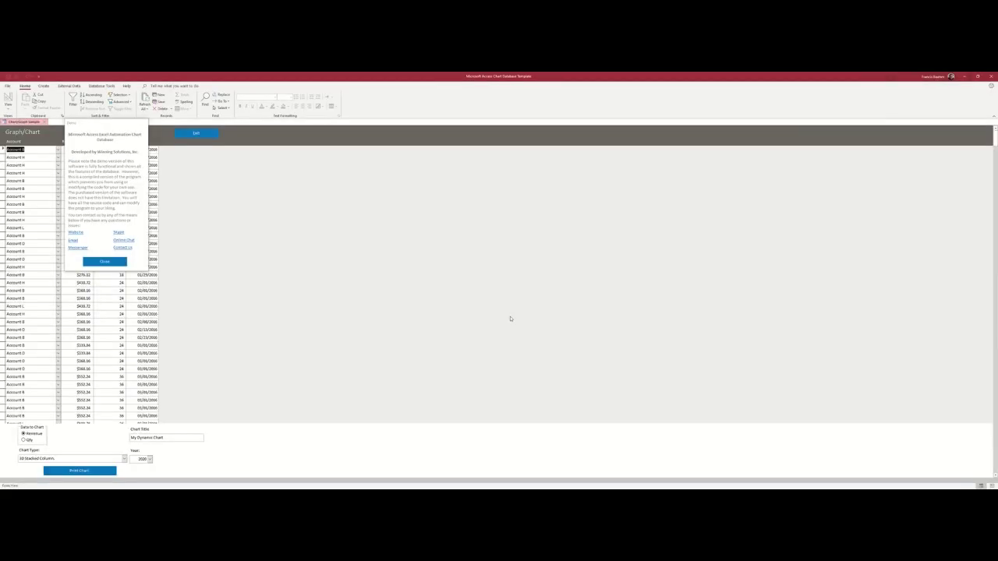
pyautogui.click(113, 264)
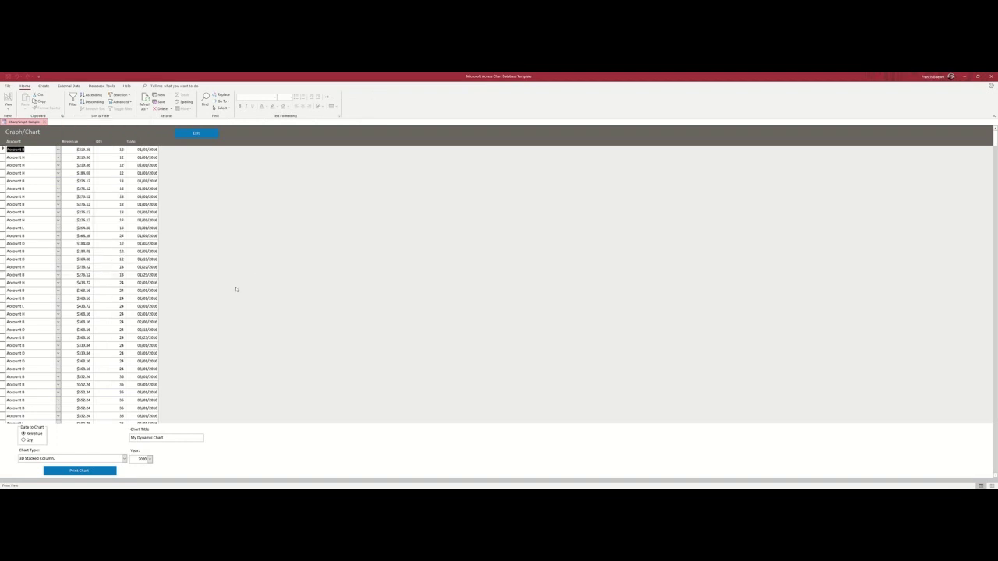
# - Examine the account, revenue, quantity and date records and the available account choices in the Graph/Chart form
pyautogui.scroll(-7, 205, 285)
pyautogui.scroll(-10, 191, 294)
pyautogui.scroll(-5, 190, 291)
pyautogui.scroll(16, 195, 287)
pyautogui.scroll(10, 193, 285)
pyautogui.click(58, 150)
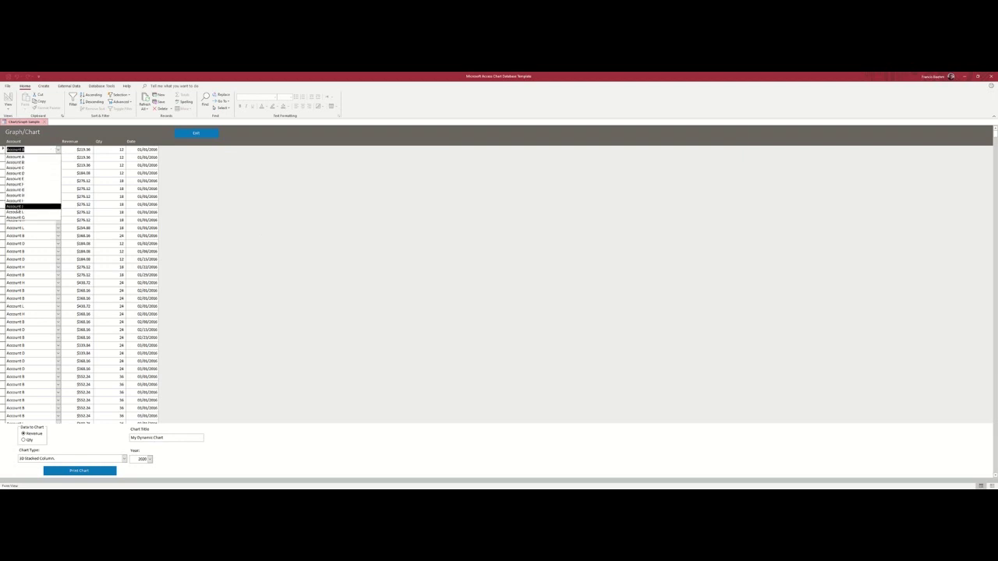
pyautogui.click(58, 155)
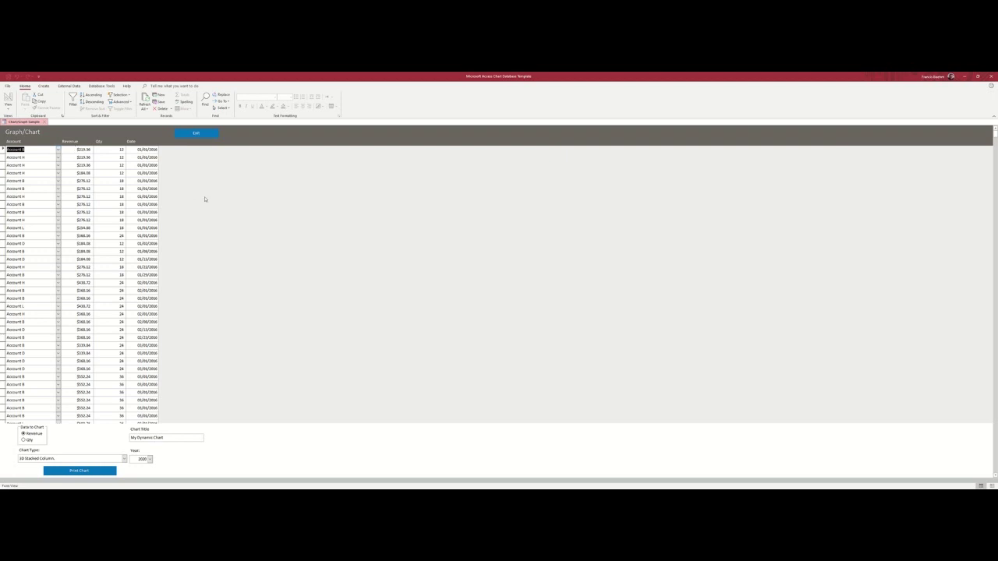
pyautogui.press('Down')
pyautogui.press('Down')
pyautogui.press('Down')
pyautogui.press('Down')
pyautogui.press('Down')
pyautogui.press('Down')
pyautogui.scroll(-10, 112, 205)
pyautogui.scroll(-5, 85, 264)
pyautogui.scroll(-2, 89, 259)
pyautogui.scroll(-3, 90, 259)
pyautogui.scroll(-5, 86, 267)
pyautogui.scroll(-5, 79, 267)
pyautogui.scroll(-5, 76, 259)
pyautogui.scroll(-5, 73, 258)
pyautogui.scroll(-5, 70, 260)
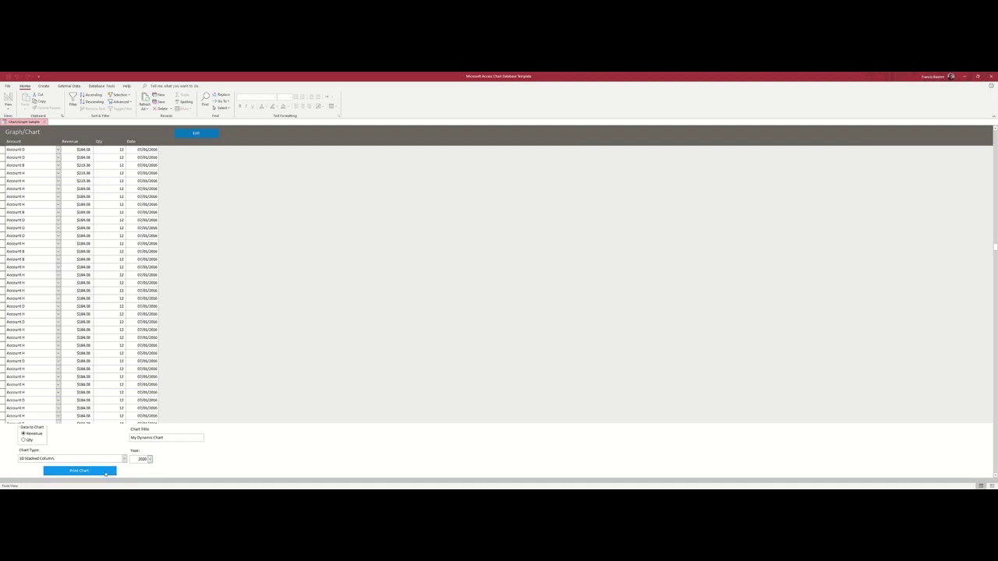
# - Preview the 3D Stacked Column revenue chart for 2020, and again with the year set to 2016
pyautogui.click(106, 473)
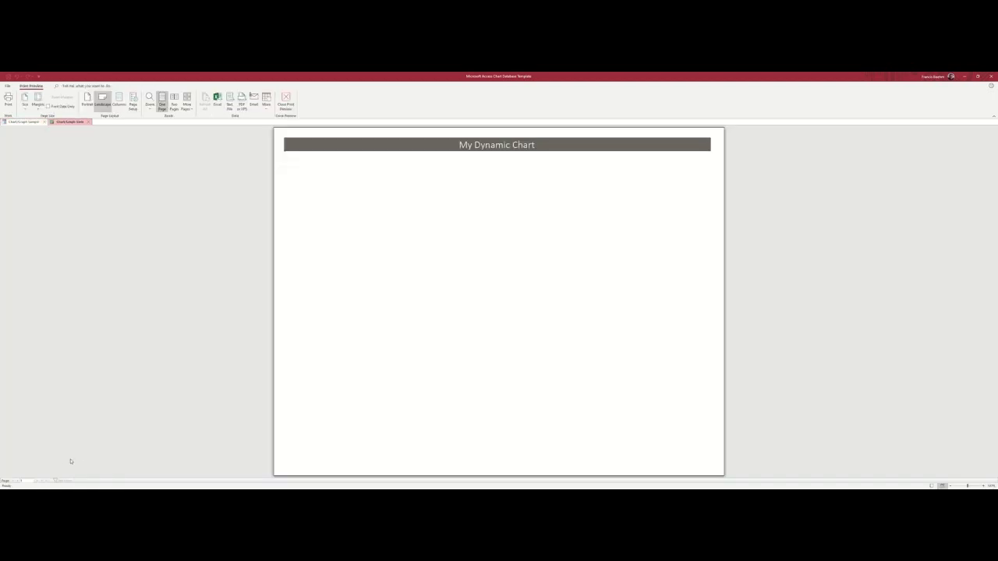
pyautogui.click(90, 122)
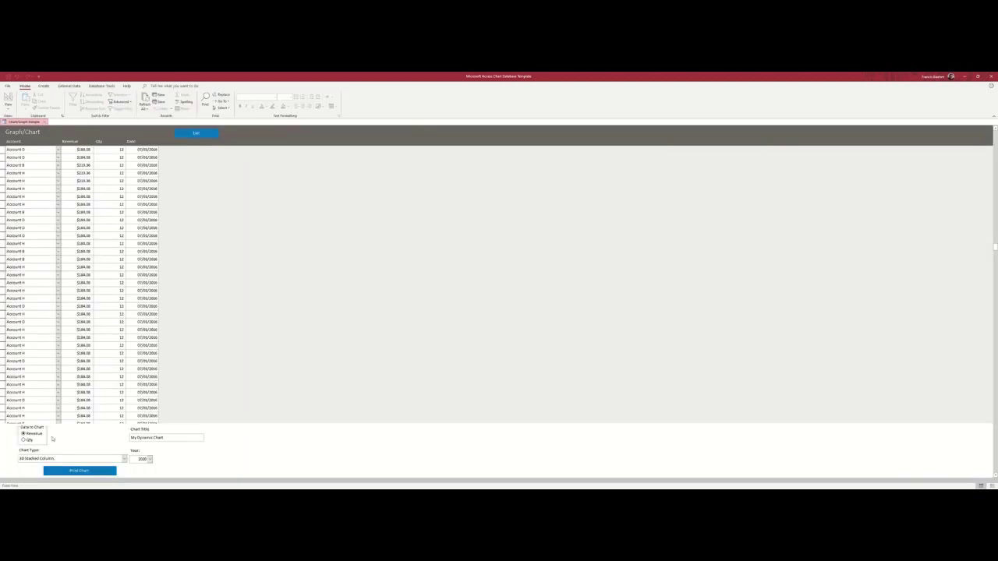
pyautogui.click(148, 461)
pyautogui.click(140, 476)
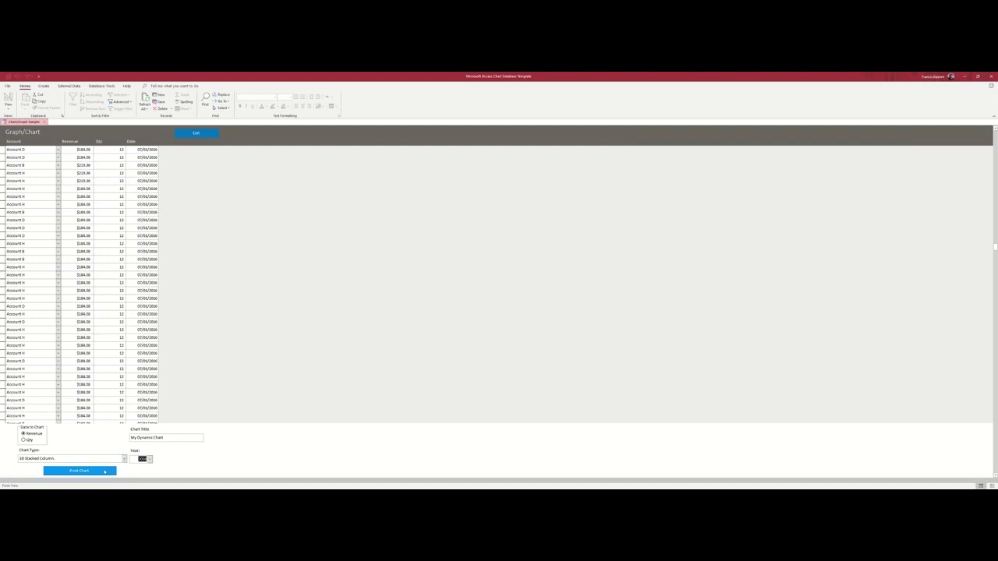
pyautogui.click(104, 471)
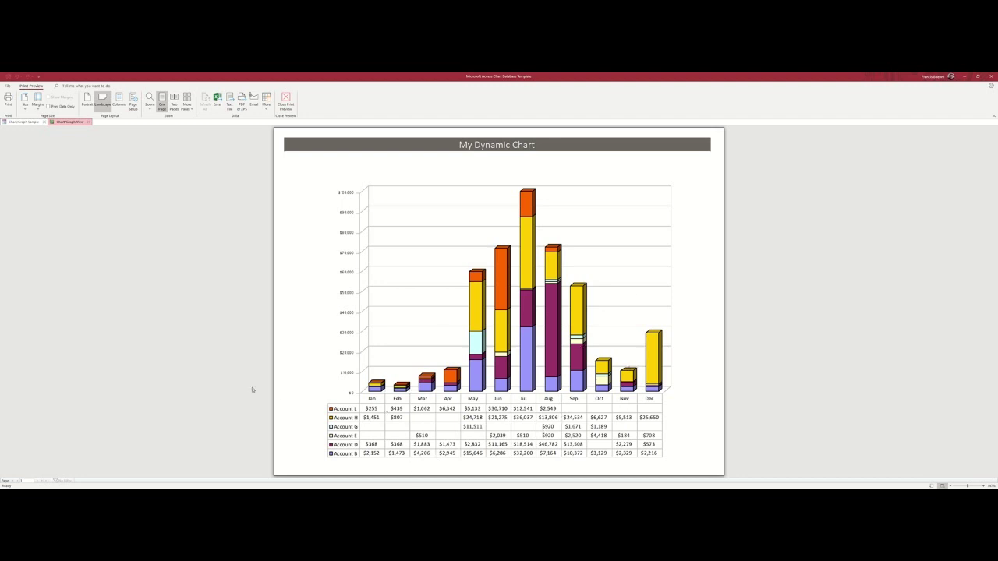
pyautogui.click(89, 122)
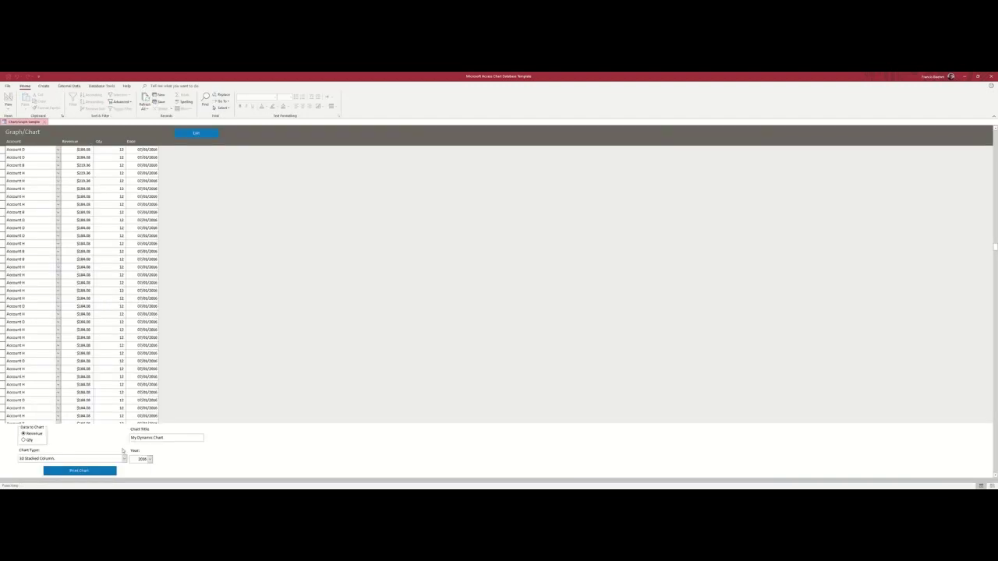
# - Change the chart type to 3D Surface and preview the resulting chart
pyautogui.click(124, 458)
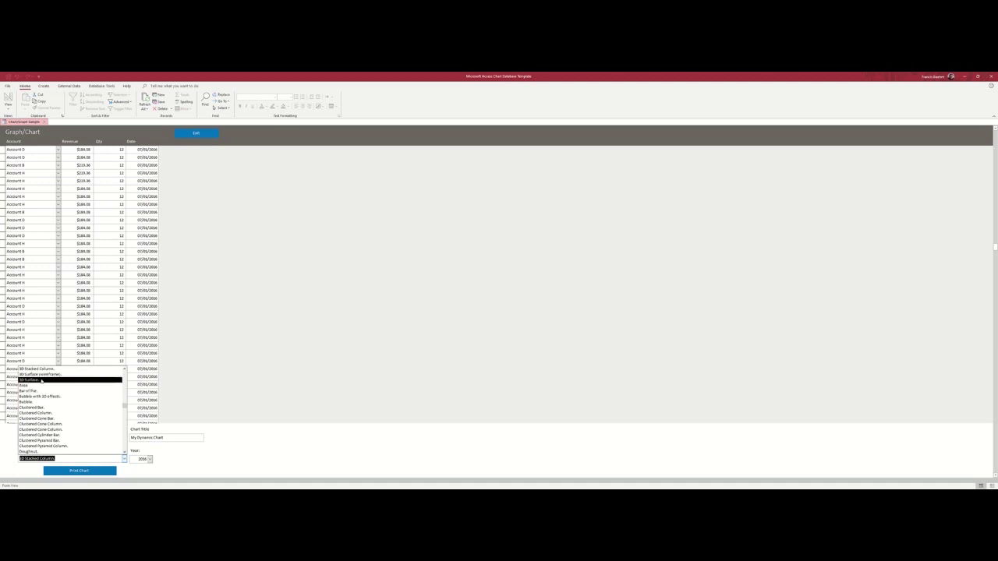
pyautogui.click(41, 380)
pyautogui.click(76, 470)
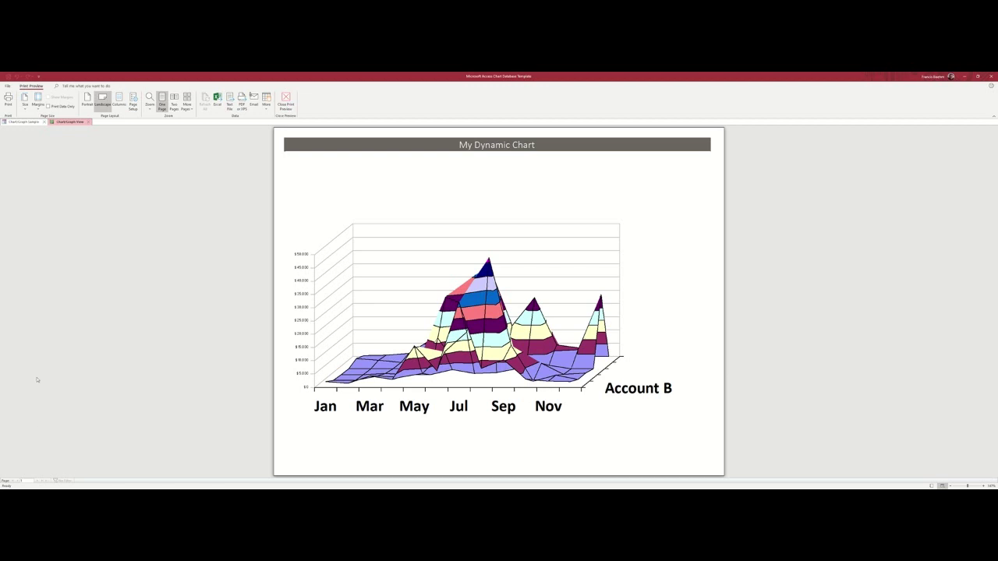
pyautogui.click(89, 122)
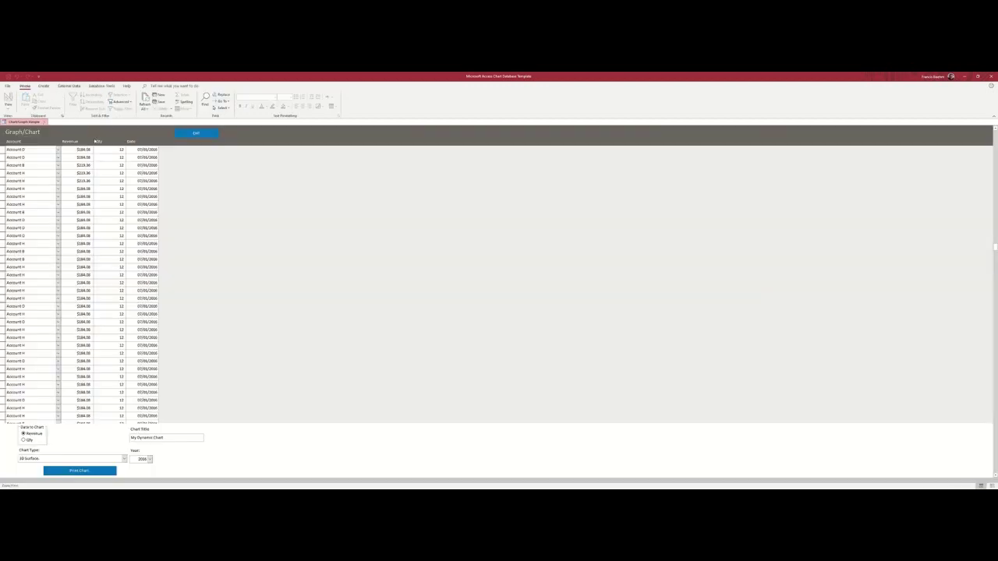
# - Title the chart with the owner's first name followed by "'s Chart" and preview it as a Doughnut chart
pyautogui.moveTo(164, 437); pyautogui.dragTo(117, 437)
pyautogui.write("Francis's Cha")
pyautogui.click(124, 460)
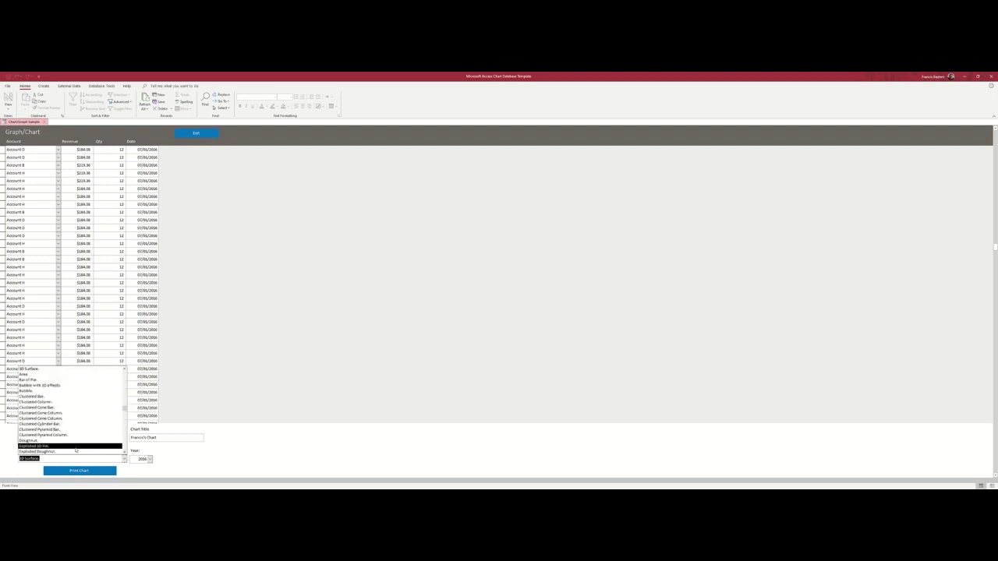
pyautogui.click(40, 441)
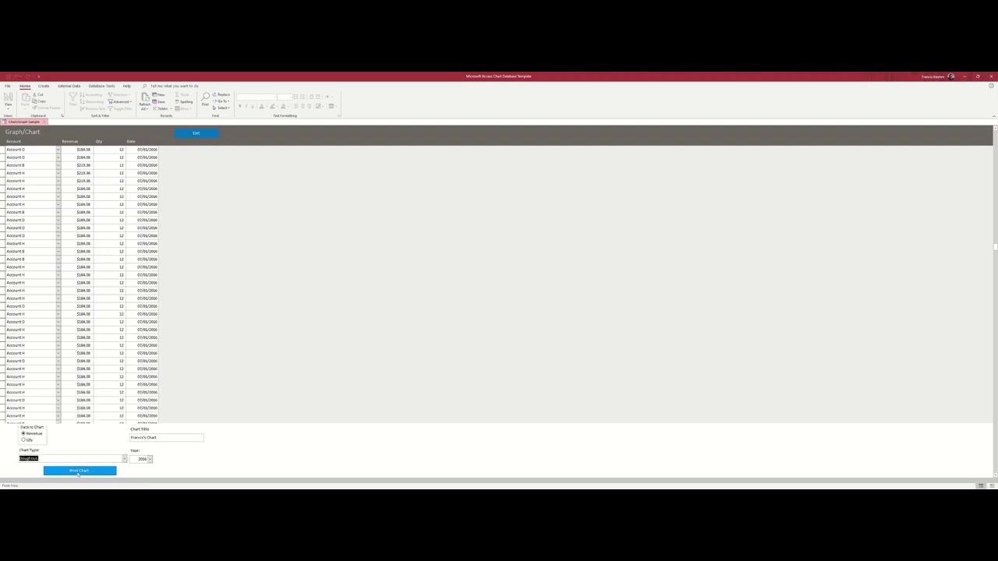
pyautogui.click(69, 471)
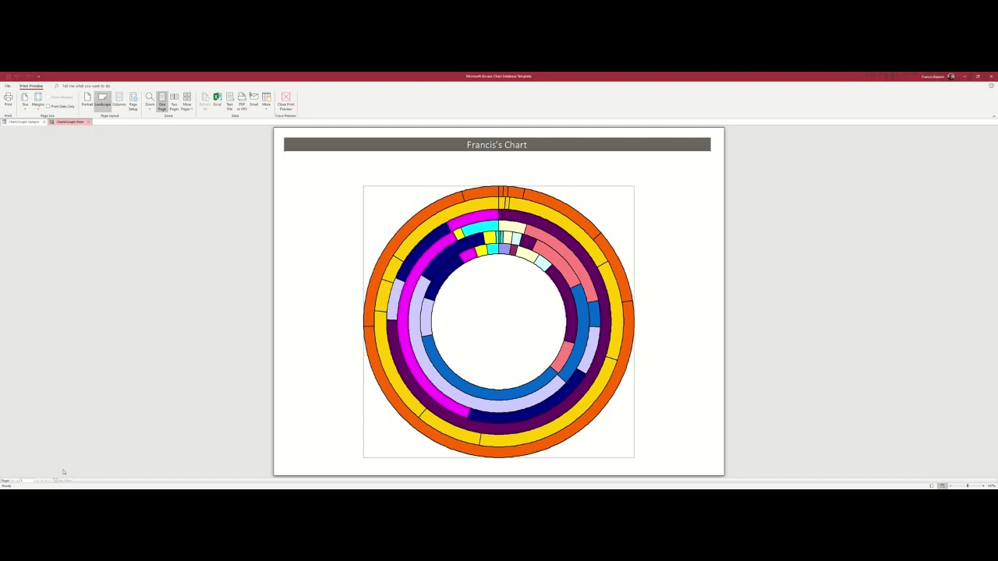
pyautogui.click(89, 122)
# - Look through the available chart types and set the chart type to Clustered Bar
pyautogui.click(123, 458)
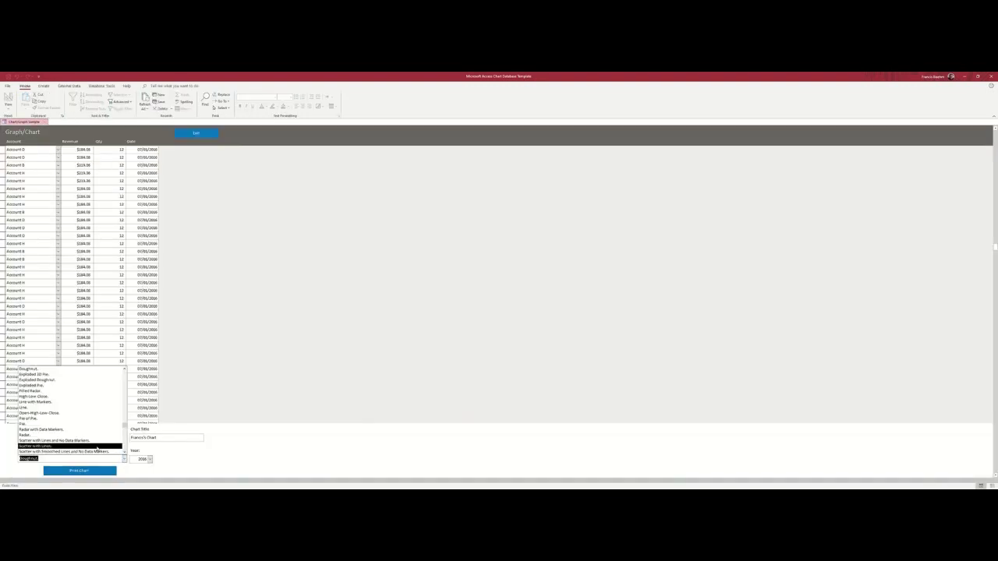
pyautogui.scroll(8, 90, 441)
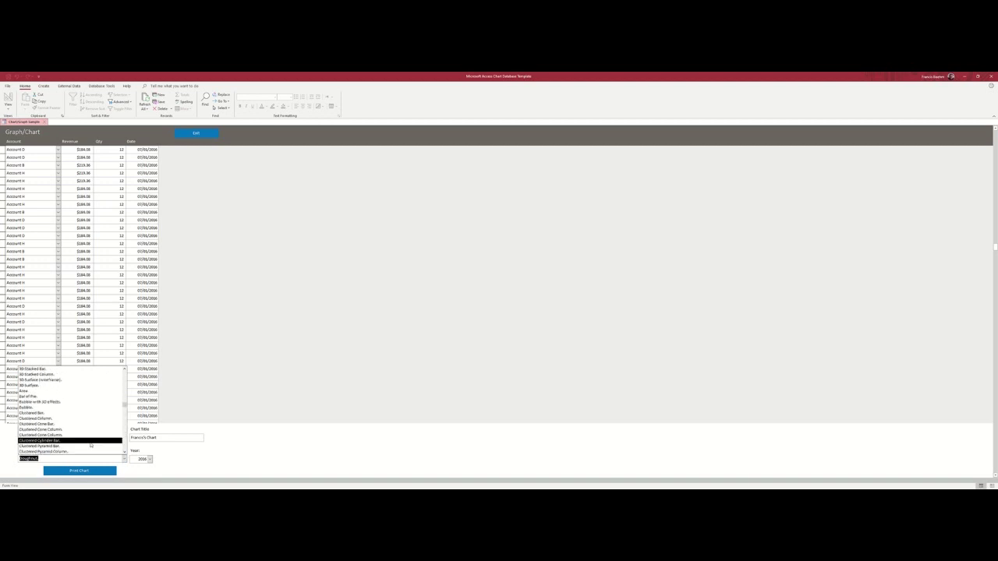
pyautogui.scroll(6, 90, 445)
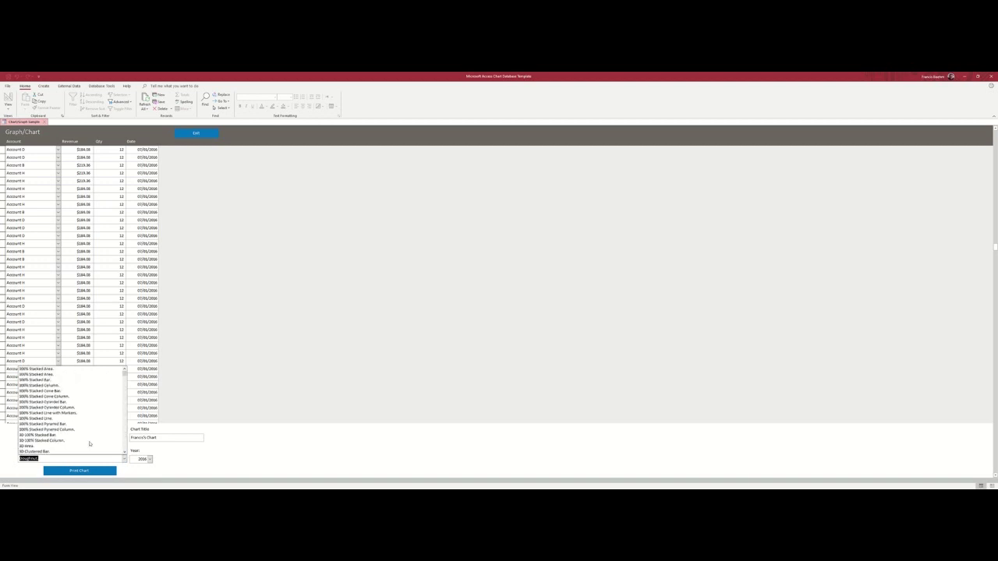
pyautogui.scroll(-5, 90, 444)
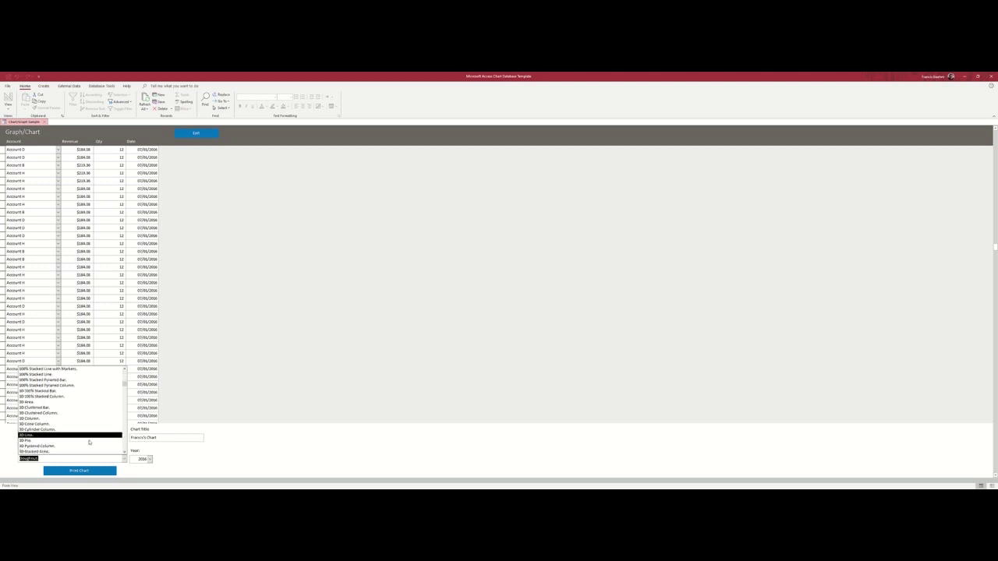
pyautogui.scroll(-2, 89, 443)
pyautogui.scroll(-1, 89, 442)
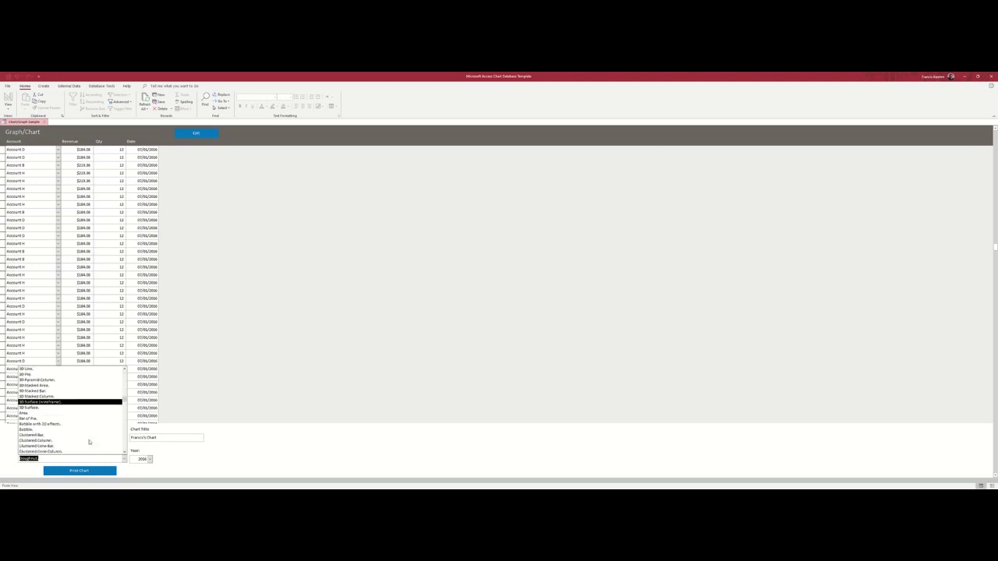
pyautogui.click(88, 435)
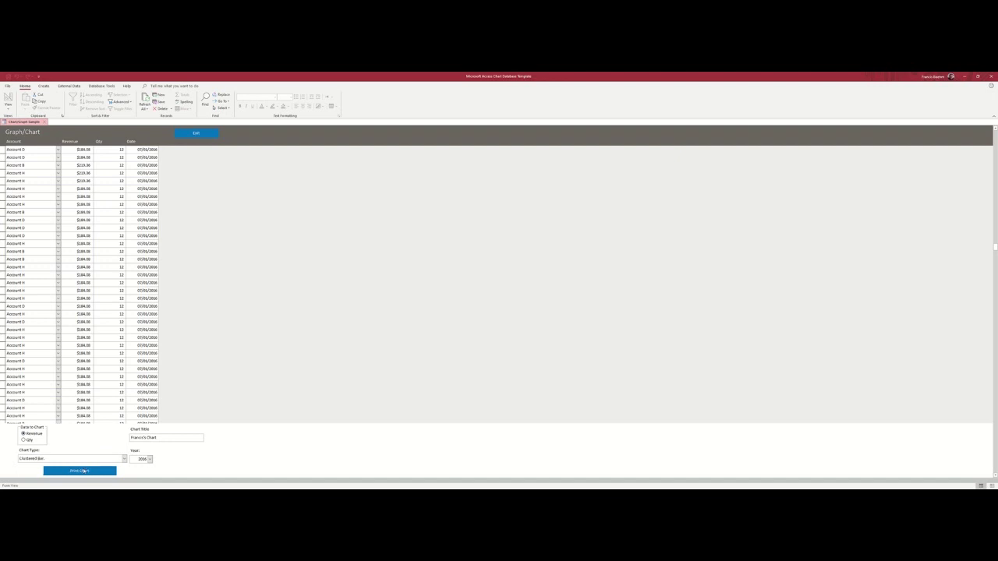
# - Preview the Clustered Bar revenue chart, and again with the chart type changed to Exploded Pie
pyautogui.click(84, 470)
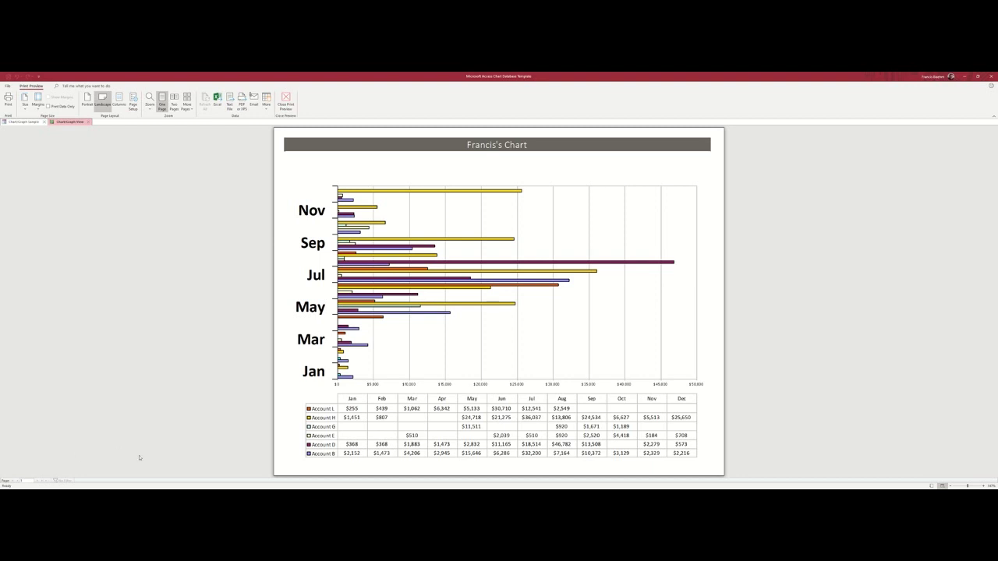
pyautogui.click(88, 122)
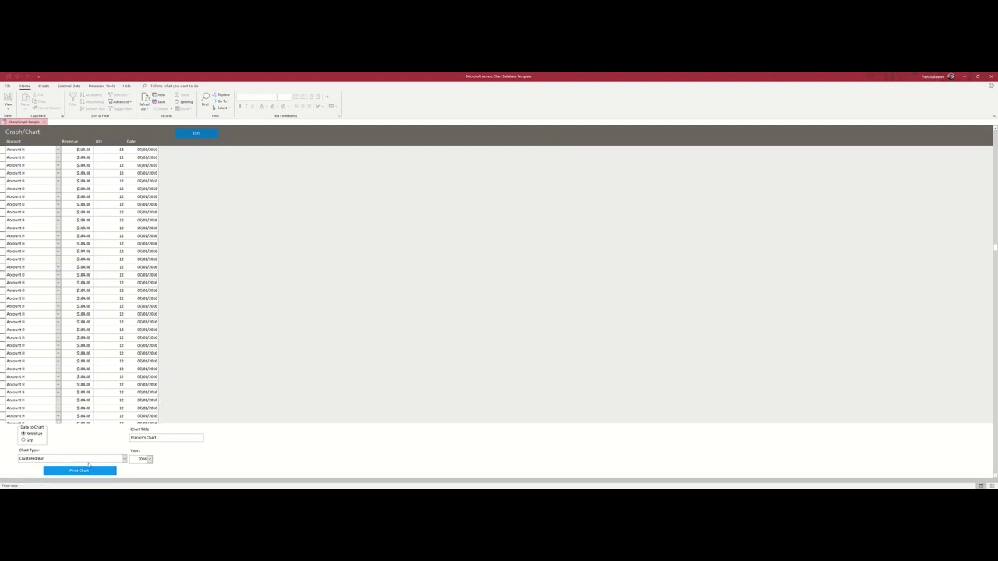
pyautogui.click(123, 458)
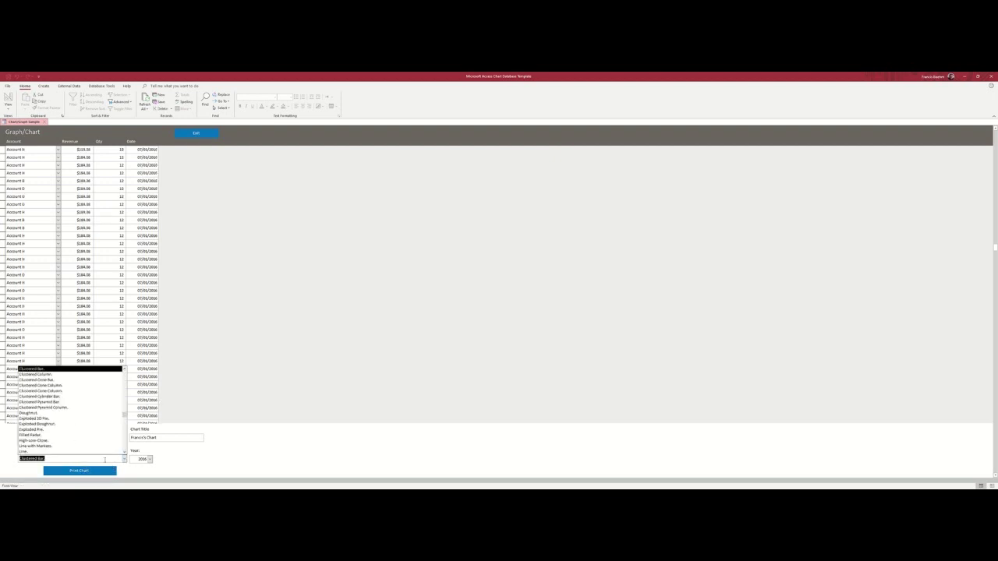
pyautogui.click(37, 435)
pyautogui.click(98, 470)
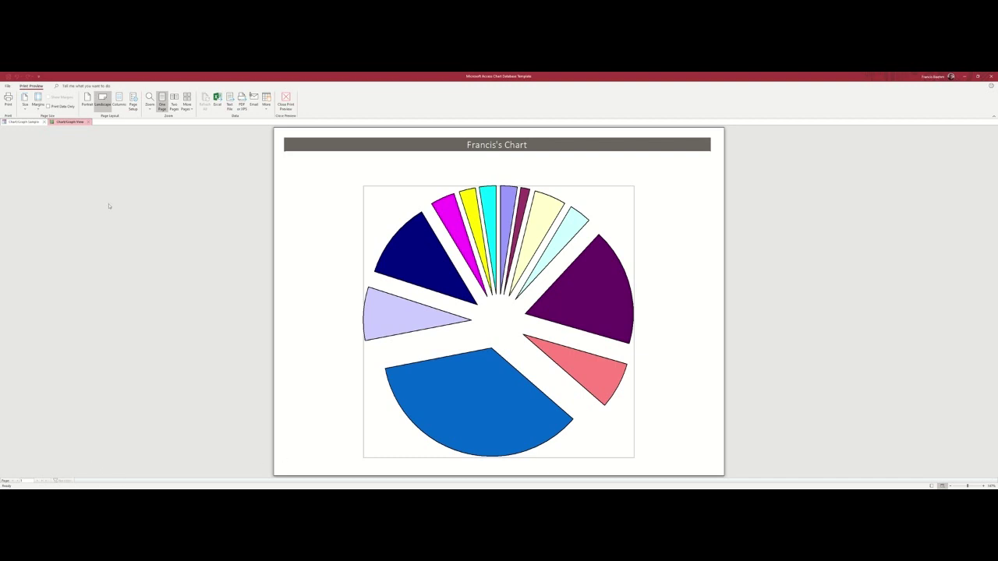
pyautogui.click(88, 122)
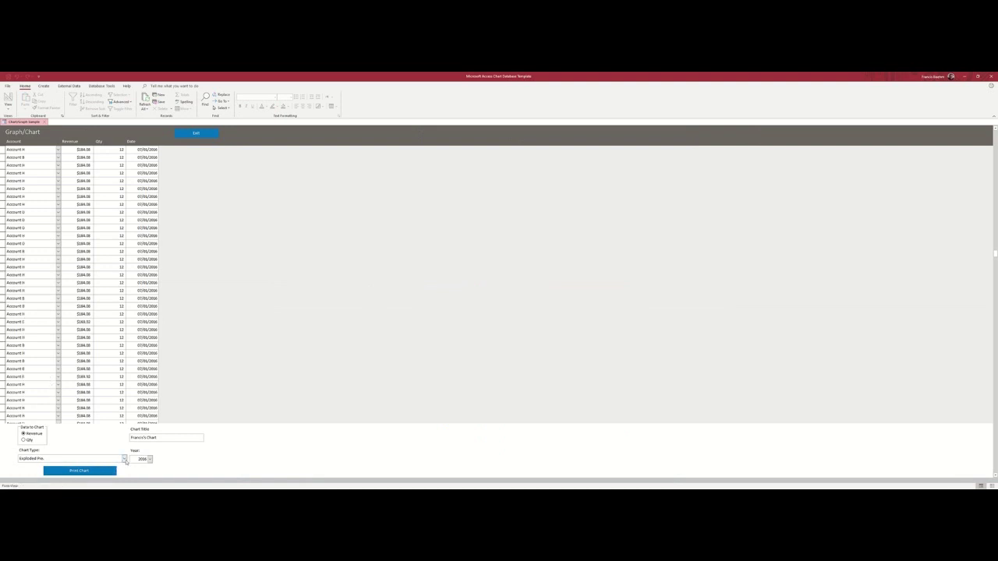
# - Change the chart type to Stacked Pyramid Column and preview the resulting chart
pyautogui.click(125, 461)
pyautogui.scroll(-5, 89, 444)
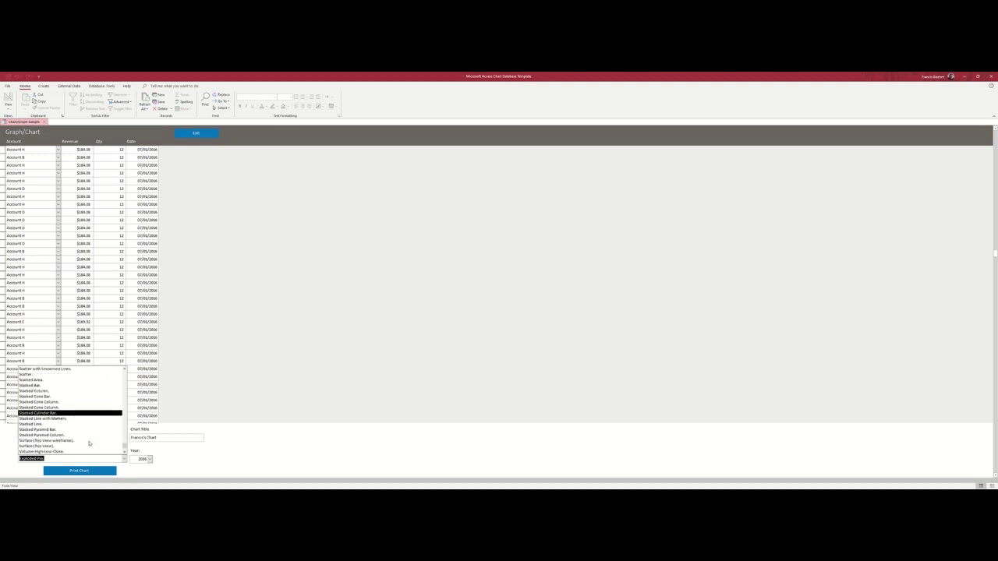
pyautogui.scroll(-1, 88, 444)
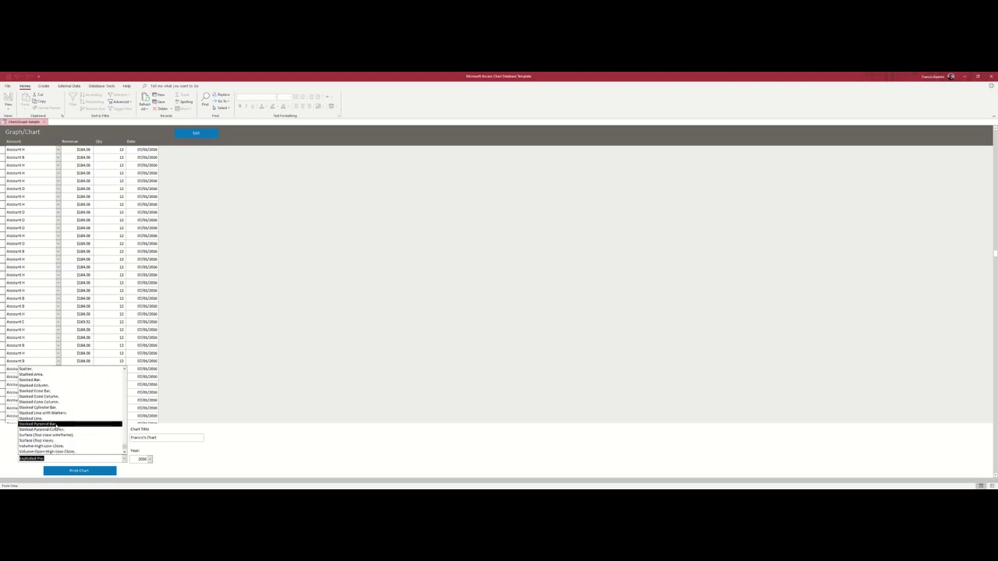
pyautogui.click(58, 430)
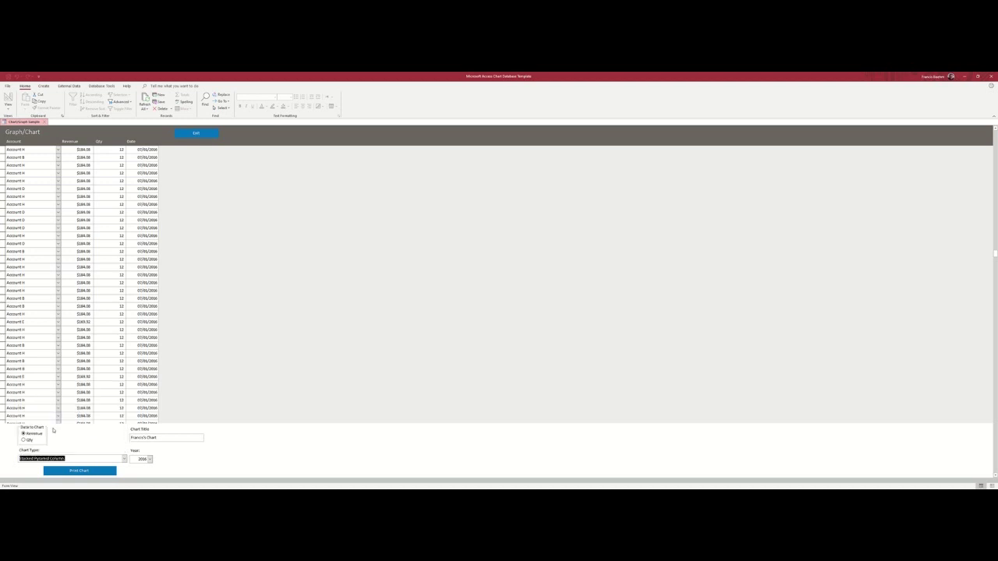
pyautogui.click(95, 471)
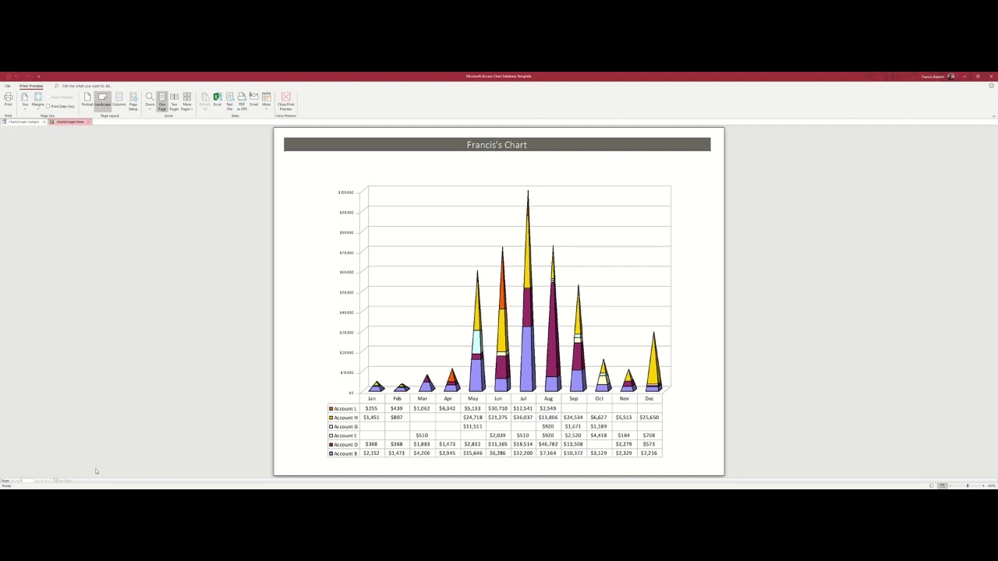
pyautogui.press('Escape')
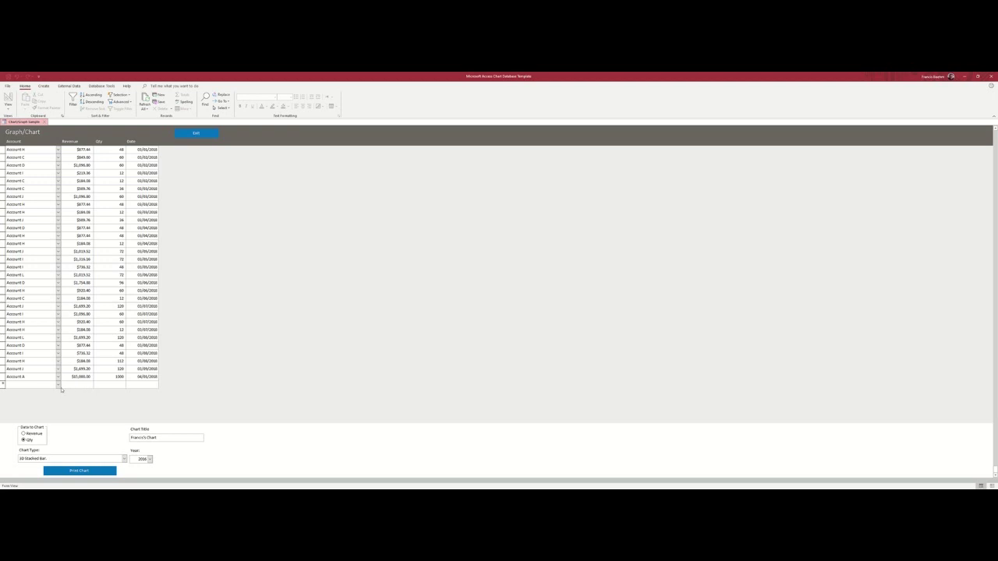
# - Add a new record for Account D with revenue of $20,000, quantity 15 and date 02/11/2020
pyautogui.click(59, 385)
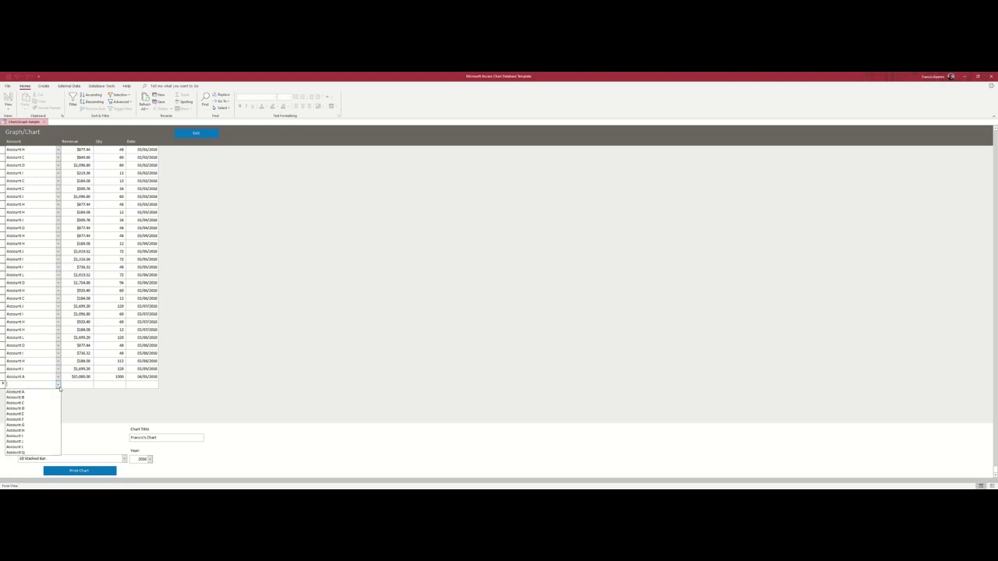
pyautogui.click(26, 408)
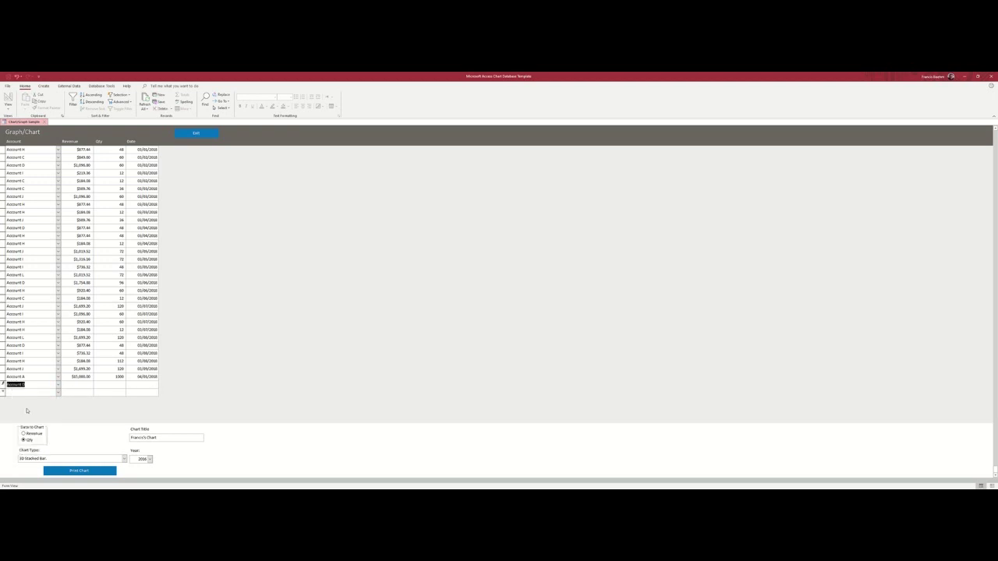
pyautogui.click(70, 385)
pyautogui.press('Tab')
pyautogui.press('Tab')
pyautogui.click(163, 383)
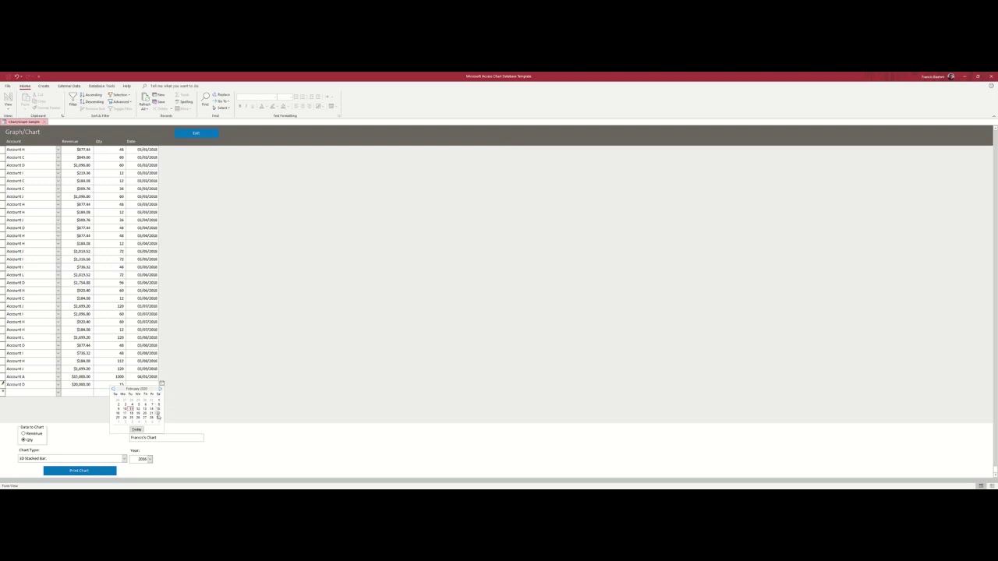
pyautogui.click(131, 409)
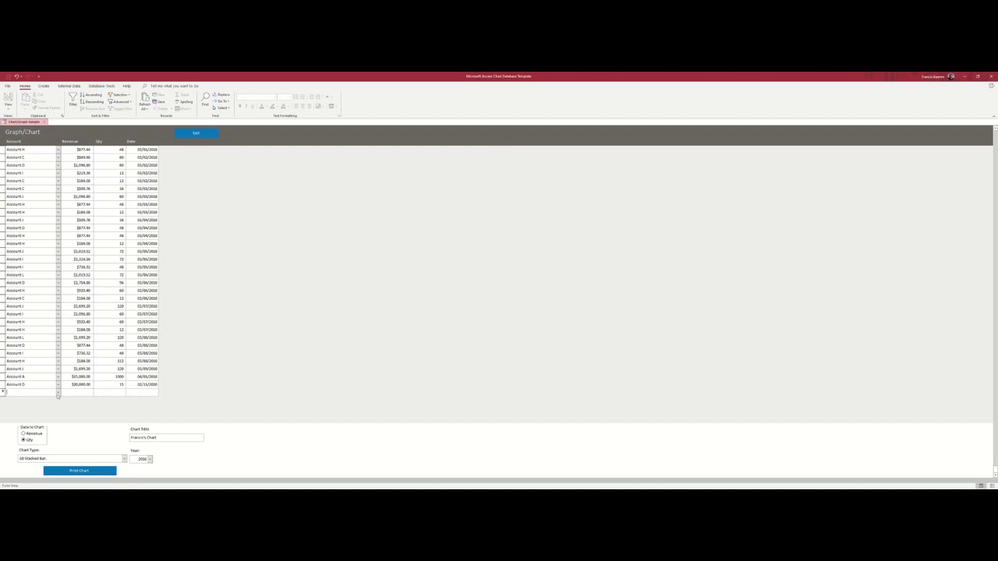
# - Add a new record for Account A with revenue of $10,000, quantity 12 and date 02/04/2020
pyautogui.click(58, 393)
pyautogui.click(41, 399)
pyautogui.click(79, 394)
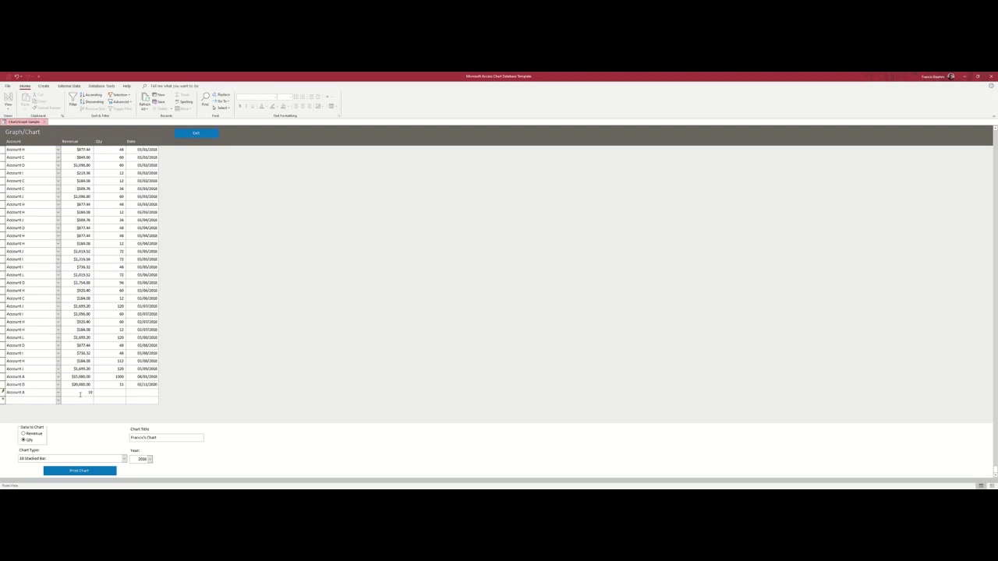
pyautogui.press('Tab')
pyautogui.press('Tab')
pyautogui.click(161, 391)
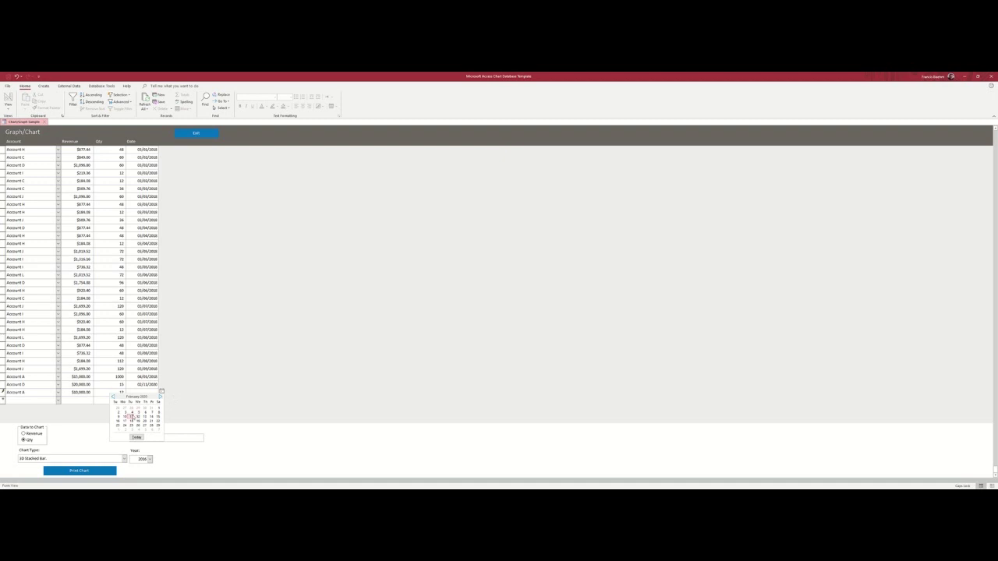
pyautogui.click(131, 411)
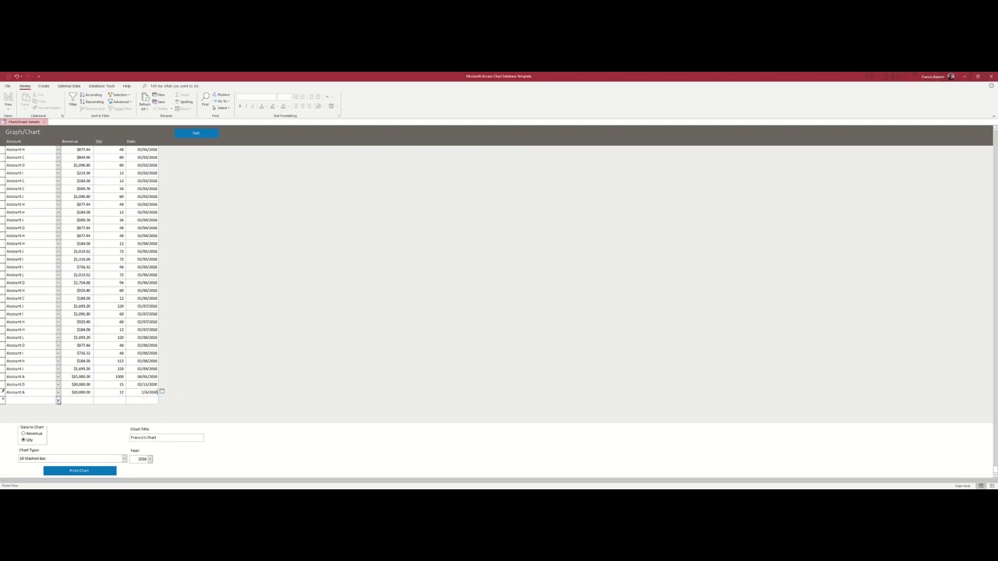
# - Add a new record for Account F with revenue of $25,000, quantity 10 and date 02/13/2020
pyautogui.click(57, 401)
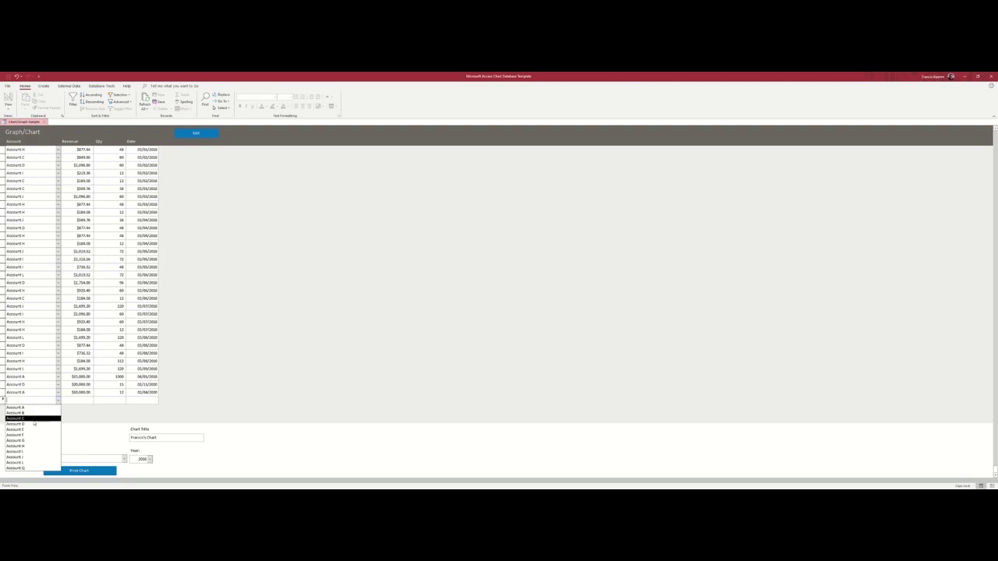
pyautogui.click(35, 434)
pyautogui.click(72, 402)
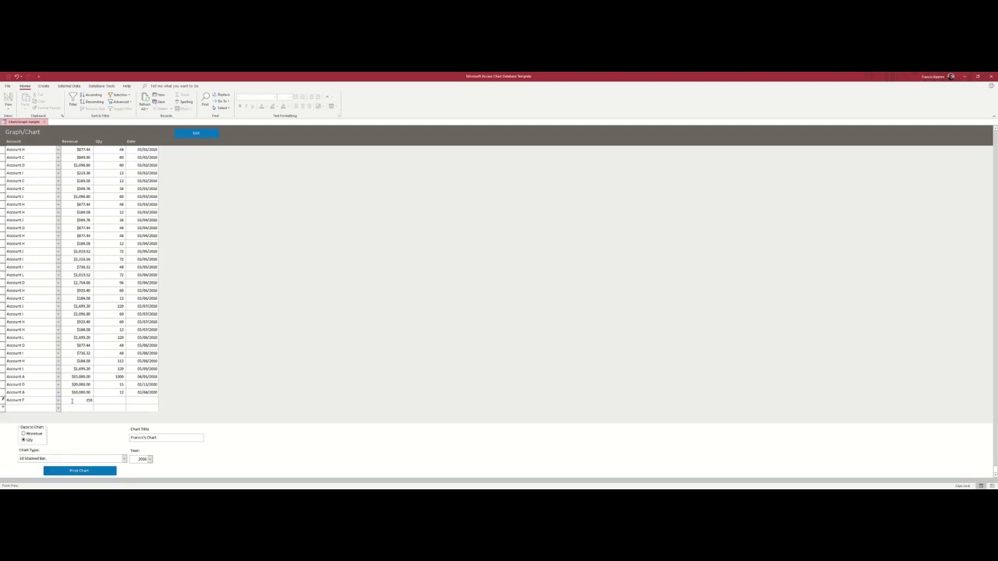
pyautogui.write('25000')
pyautogui.press('Tab')
pyautogui.write('10')
pyautogui.press('Tab')
pyautogui.click(162, 400)
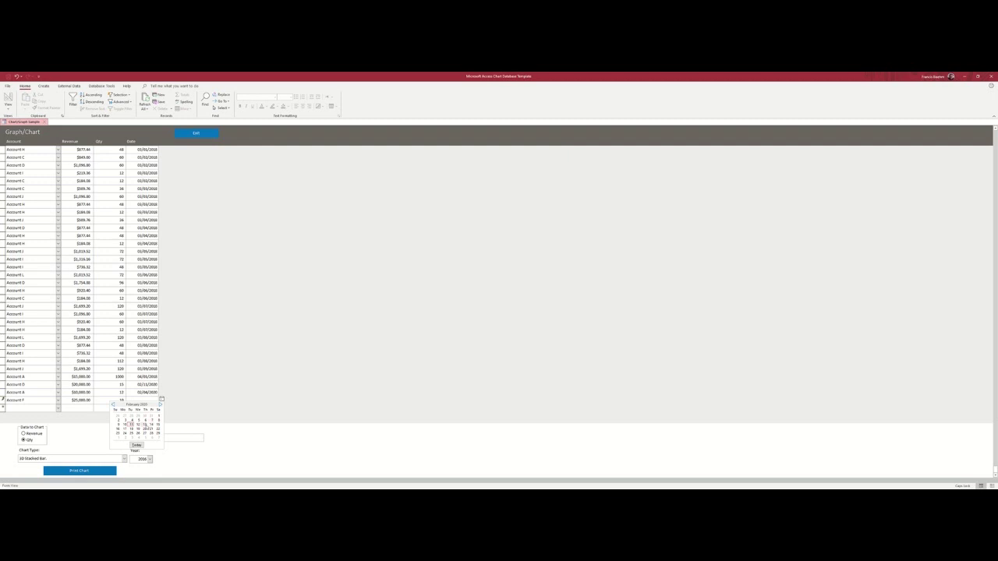
pyautogui.click(145, 424)
# - Add a new record for Account G with its revenue and quantity, dated 02/03/2020
pyautogui.click(57, 408)
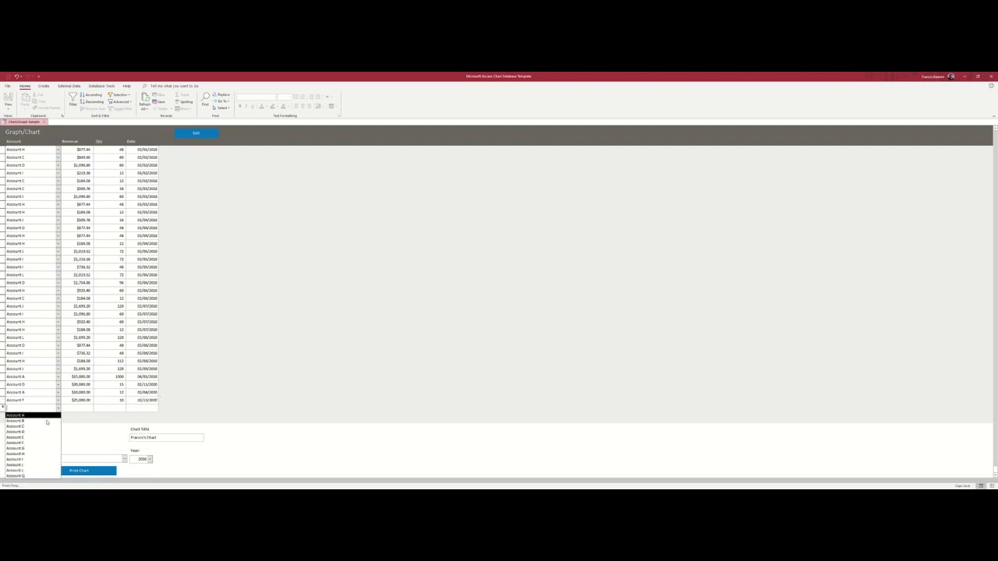
pyautogui.click(30, 450)
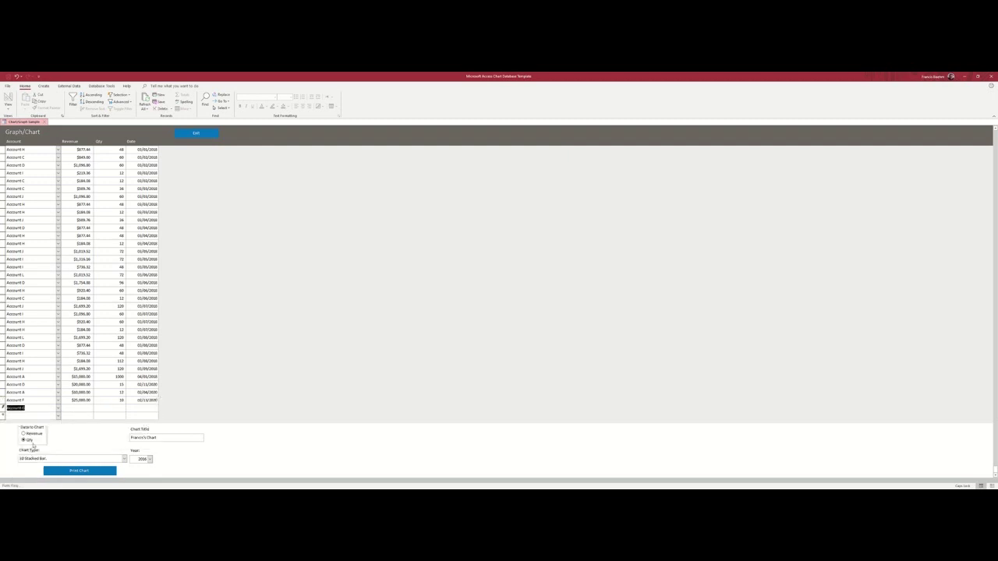
pyautogui.click(73, 409)
pyautogui.press('Tab')
pyautogui.press('Tab')
pyautogui.click(162, 407)
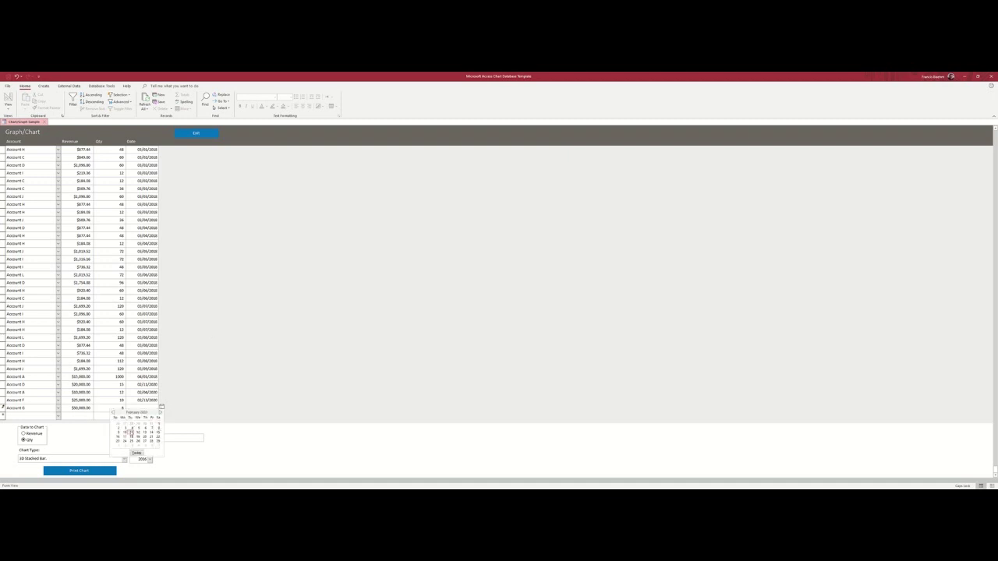
pyautogui.click(123, 428)
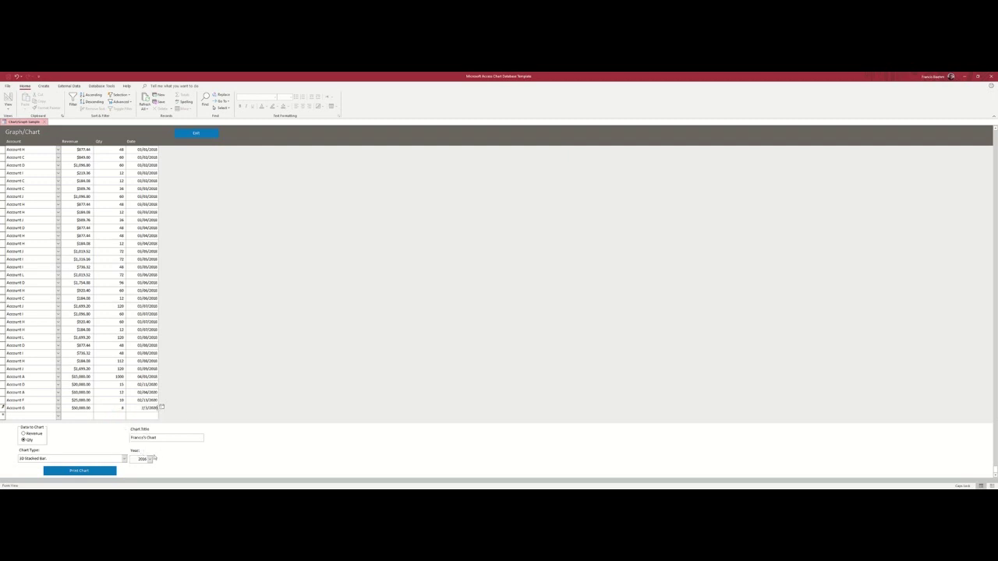
# - Set the chart year to 2020 and preview the 3D Stacked Bar chart of quantities
pyautogui.click(149, 459)
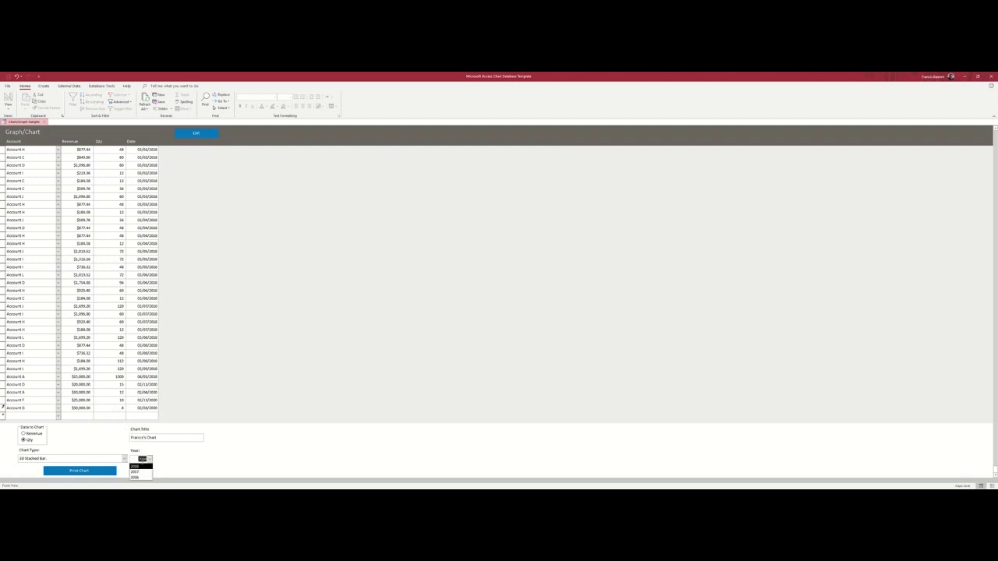
pyautogui.click(143, 459)
pyautogui.moveTo(138, 459); pyautogui.dragTo(158, 463)
pyautogui.write('2020')
pyautogui.press('Return')
pyautogui.click(72, 471)
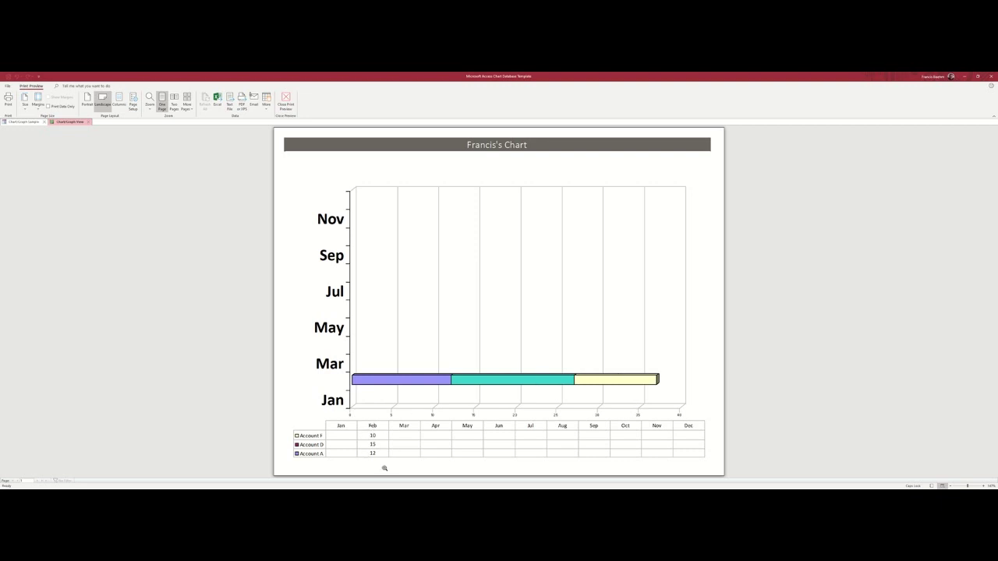
pyautogui.click(87, 122)
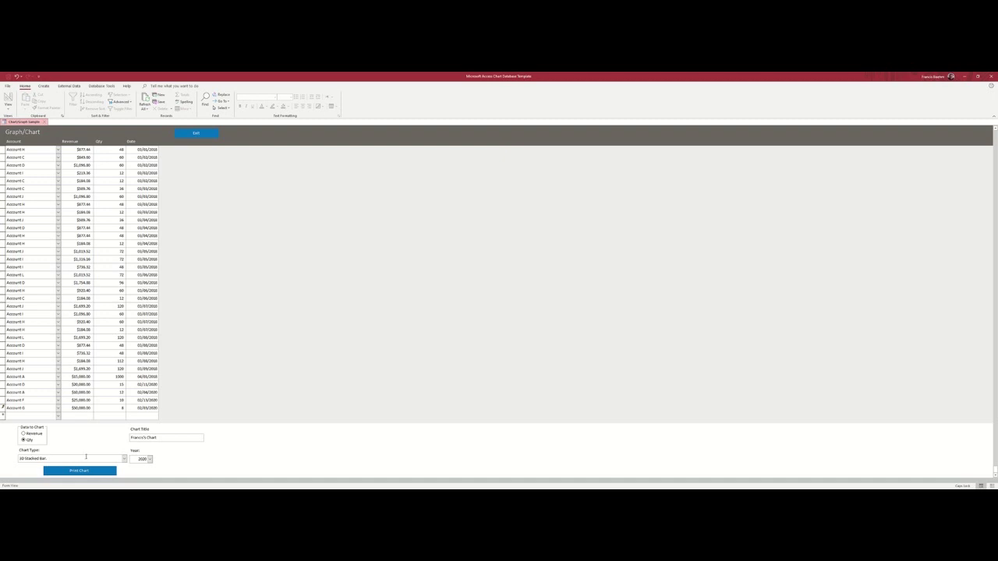
# - Switch the charted data to Revenue and preview the 3D Stacked Bar chart for 2020
pyautogui.click(24, 433)
pyautogui.click(79, 471)
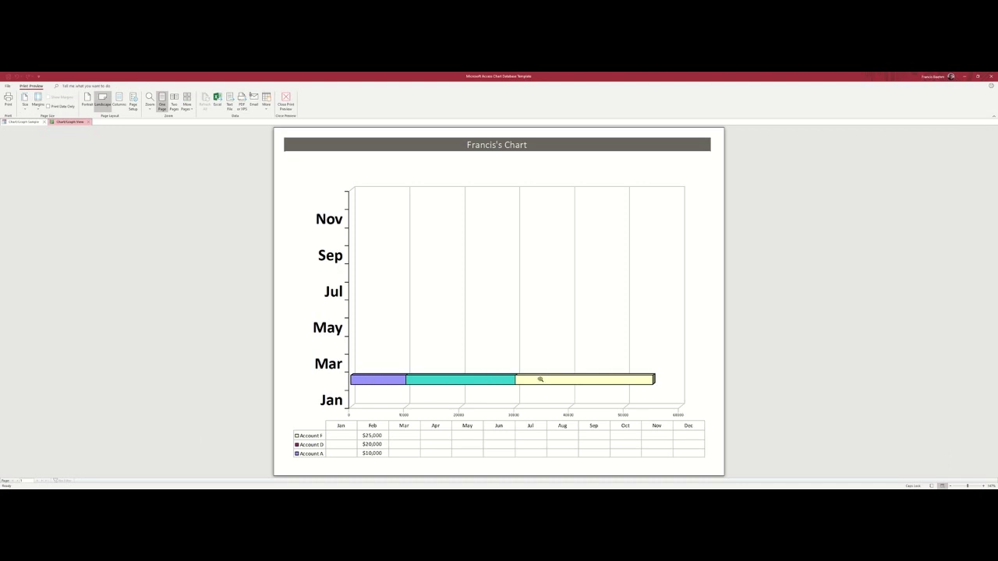
pyautogui.click(88, 121)
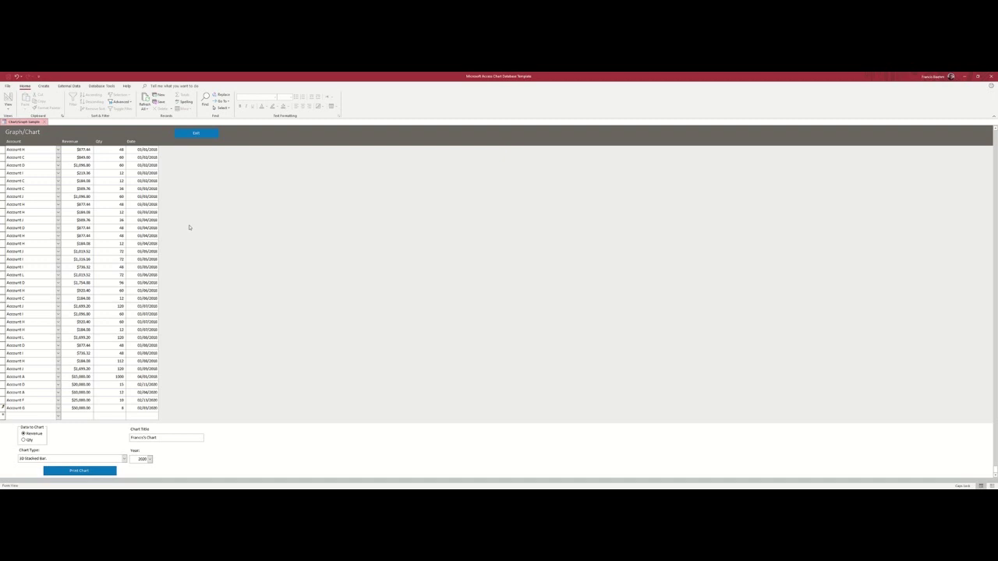
# - Switch the charted data to Qty, set the chart type to 3D Stacked Bar and preview the 2016 chart
pyautogui.click(24, 440)
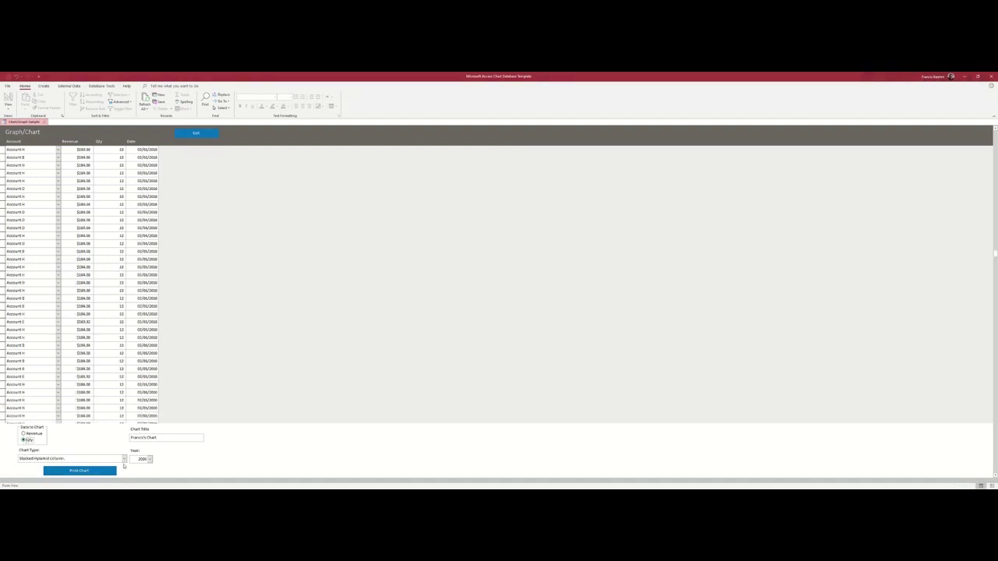
pyautogui.click(123, 460)
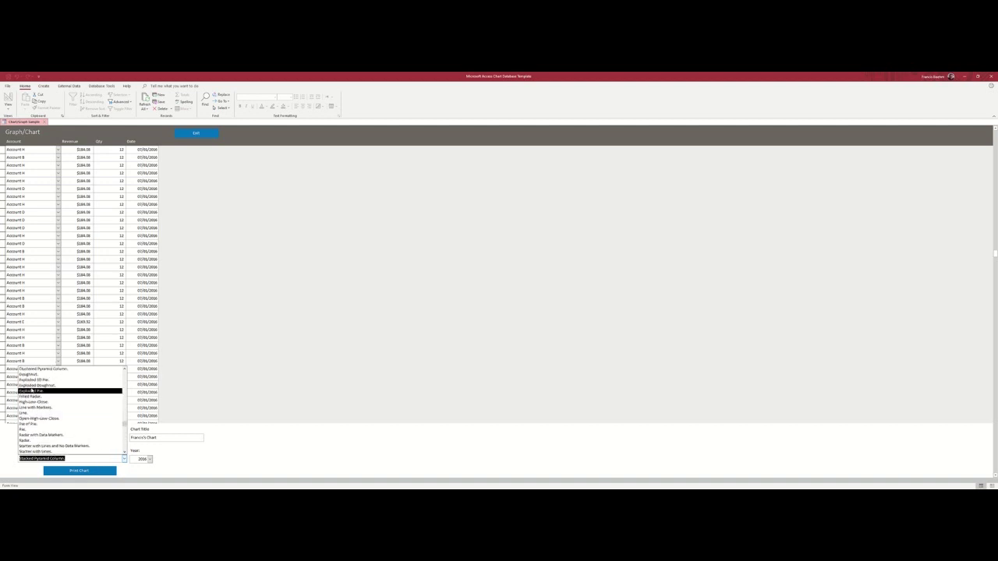
pyautogui.scroll(5, 31, 390)
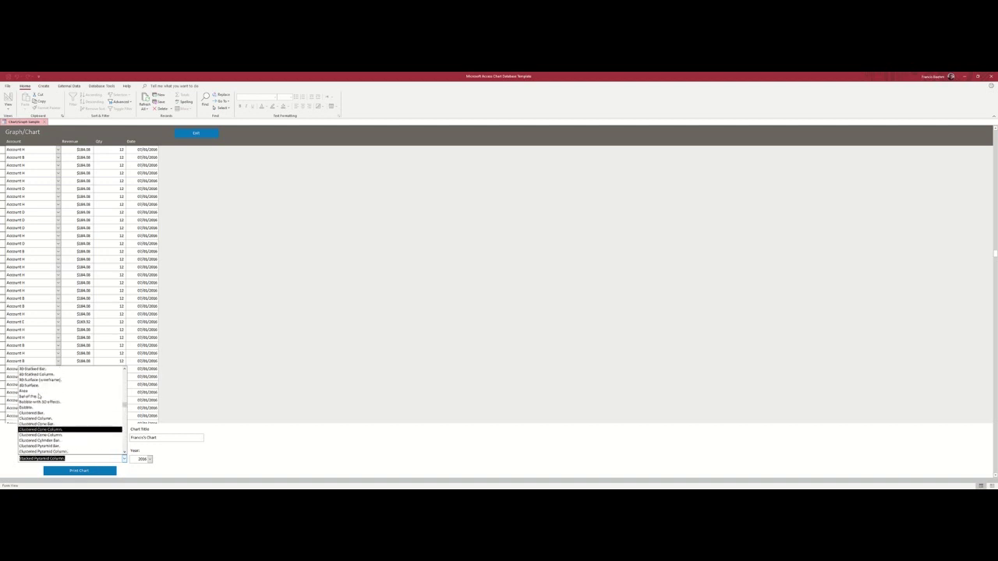
pyautogui.scroll(2, 39, 396)
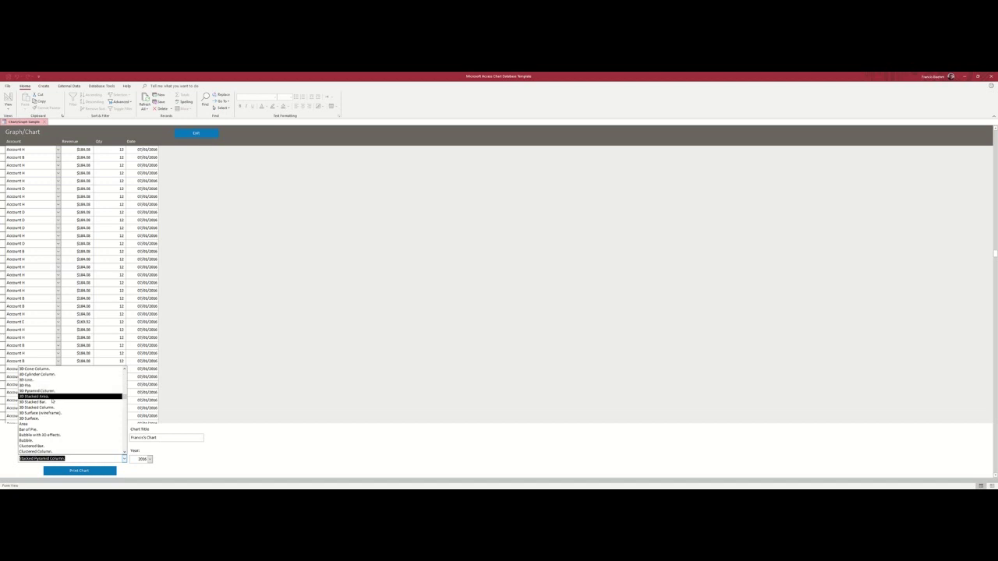
pyautogui.click(53, 402)
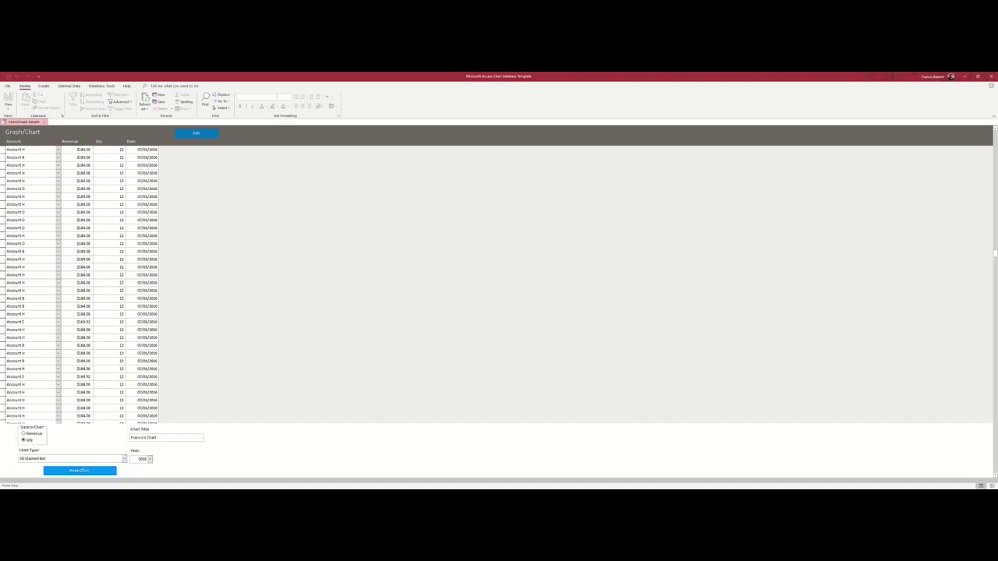
pyautogui.click(81, 470)
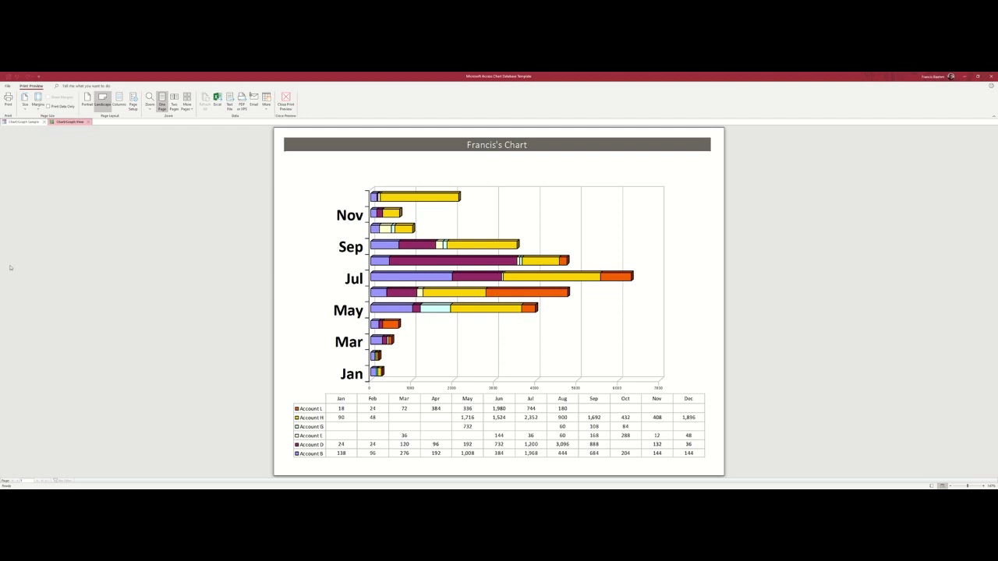
pyautogui.click(89, 122)
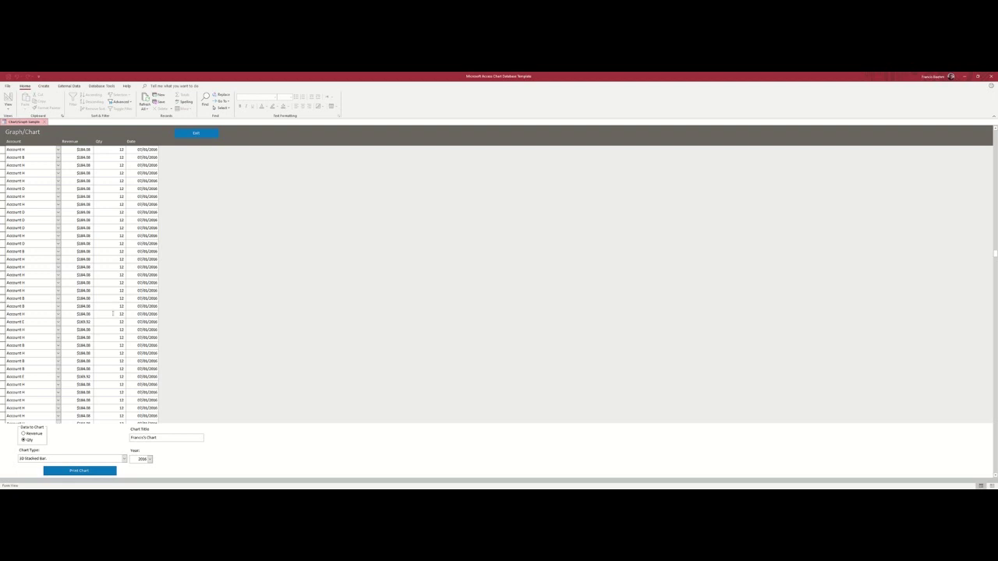
# - Look through the account records listed in the Graph/Chart form
pyautogui.scroll(-3, 113, 314)
pyautogui.scroll(10, 108, 333)
pyautogui.scroll(5, 92, 337)
pyautogui.scroll(-3, 91, 345)
pyautogui.scroll(-3, 150, 337)
pyautogui.scroll(-3, 154, 337)
pyautogui.scroll(-7, 143, 340)
pyautogui.scroll(-3, 141, 338)
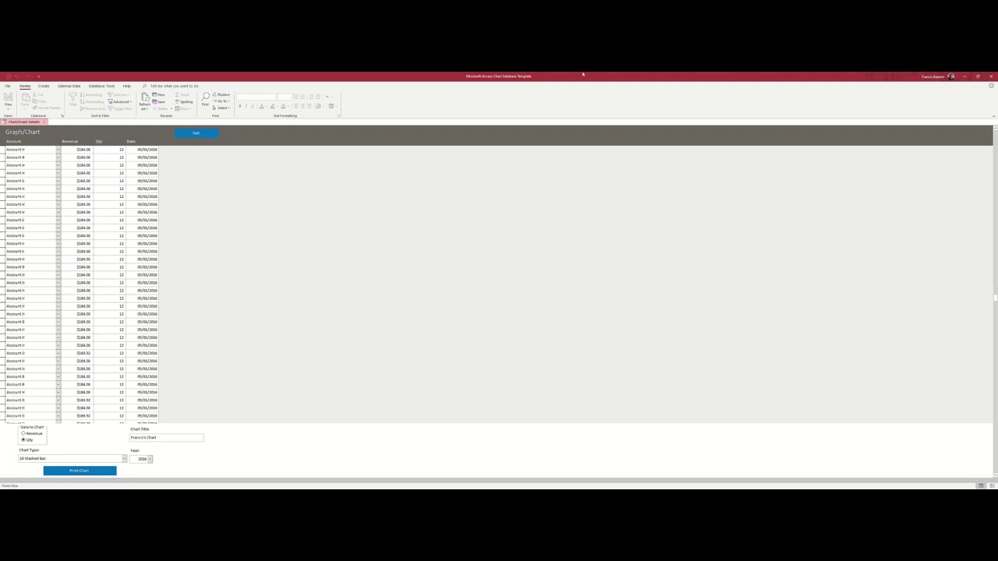